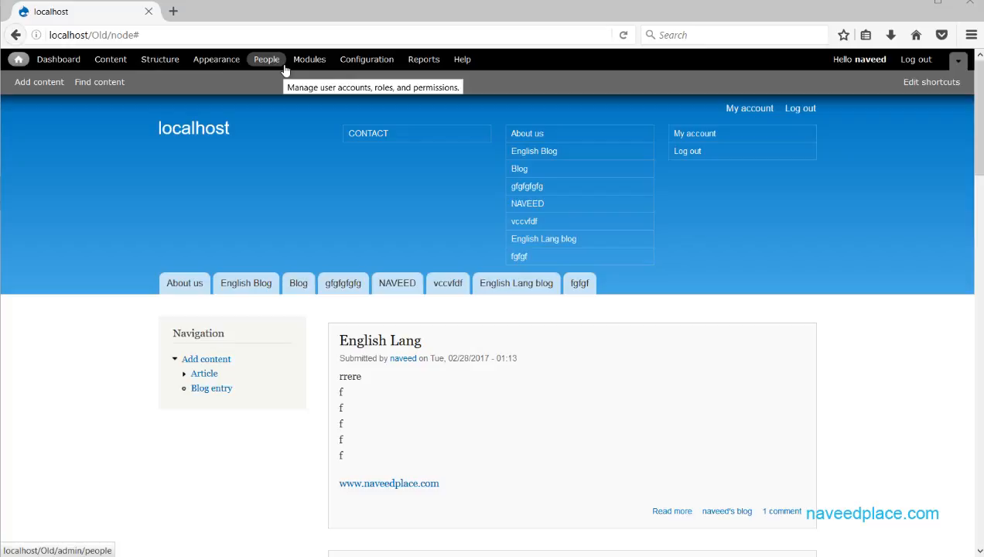
Glance at Account settings, then list the site's two user accounts under People.
left_click(352, 60)
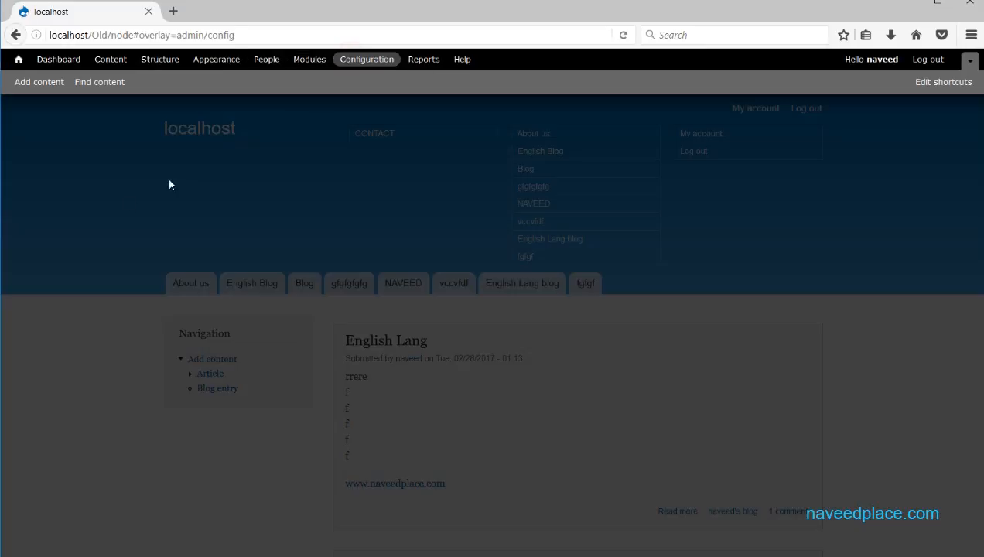
left_click(124, 230)
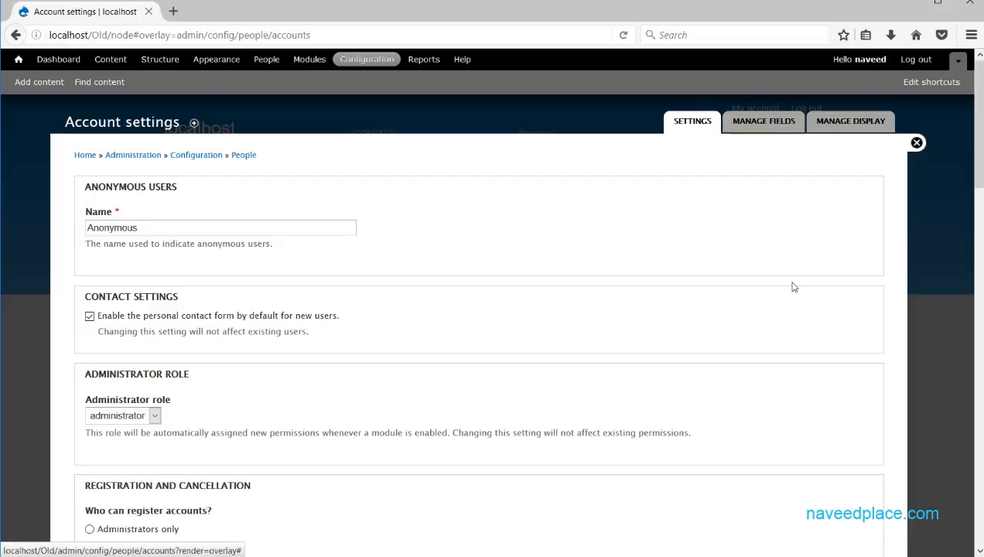
left_click(917, 144)
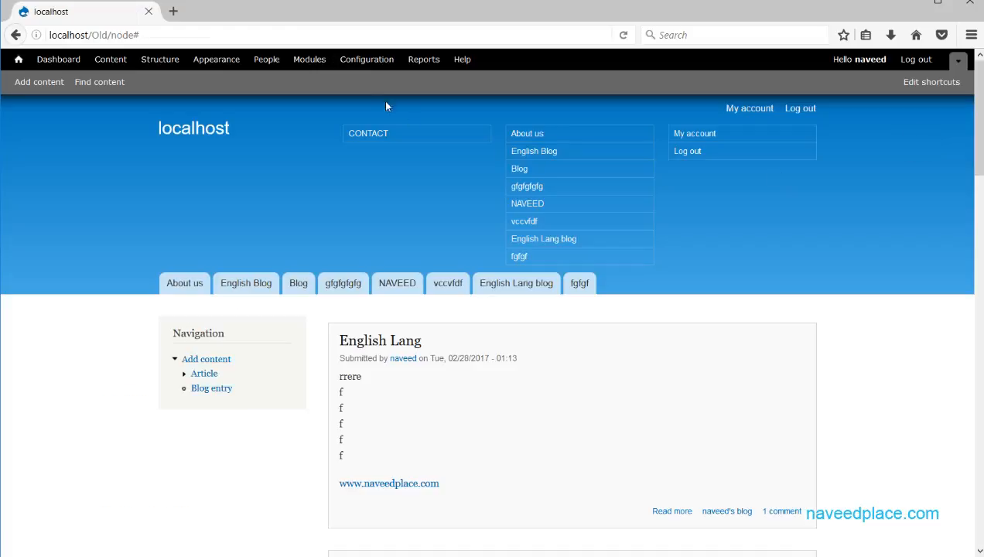
left_click(266, 59)
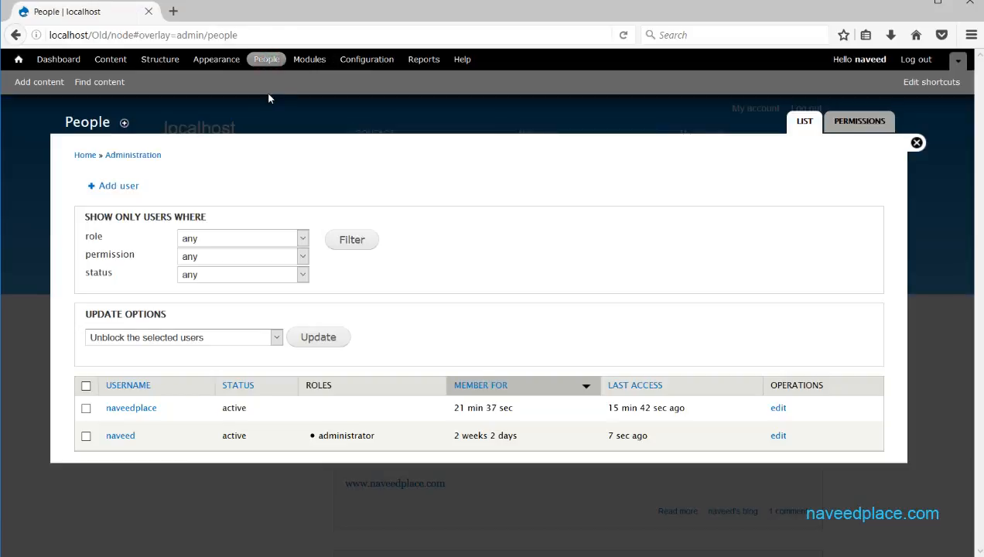
Show the permissions grid for the anonymous, authenticated, administrator and custom role columns.
left_click(847, 124)
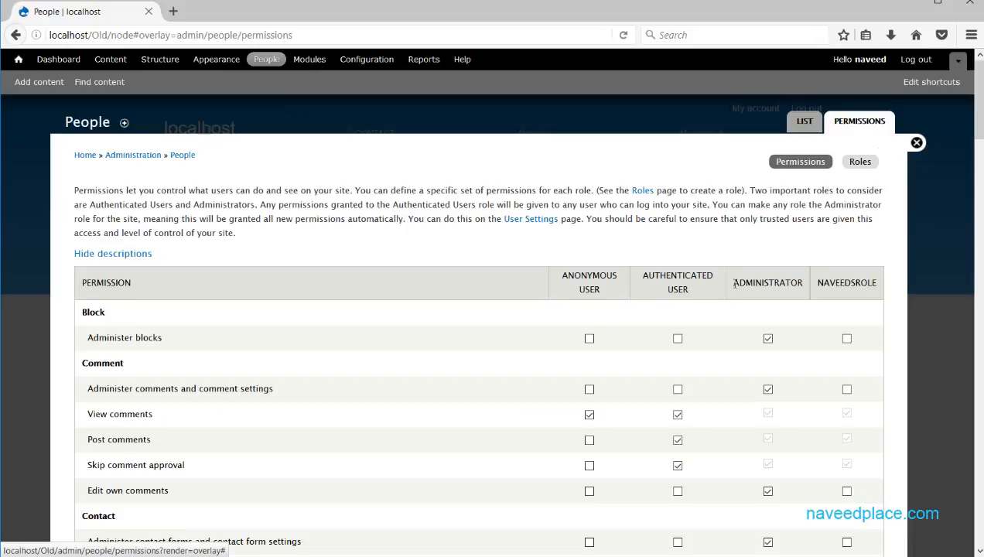
left_click_drag(821, 282, 883, 287)
left_click(830, 286)
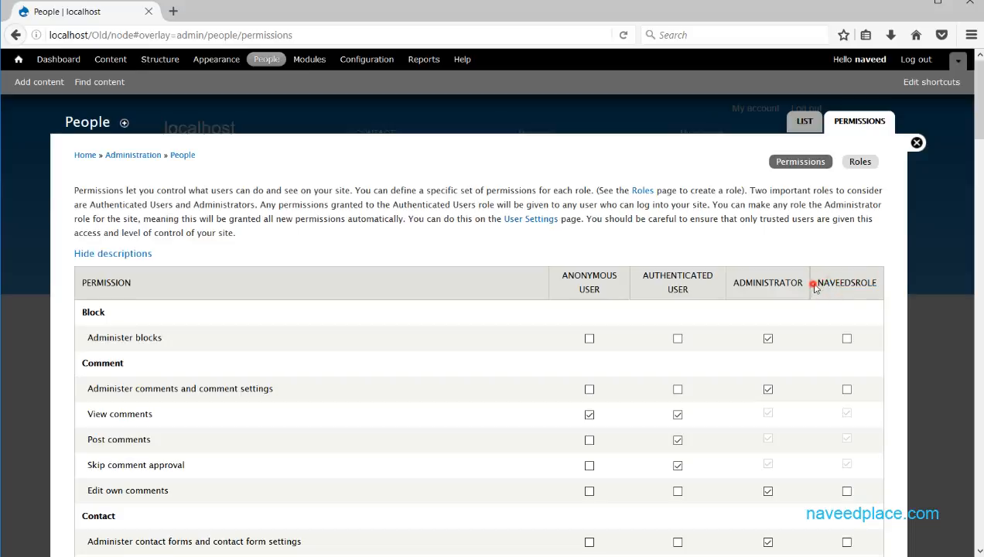
left_click_drag(814, 282, 878, 284)
left_click(877, 284)
left_click_drag(735, 286, 807, 287)
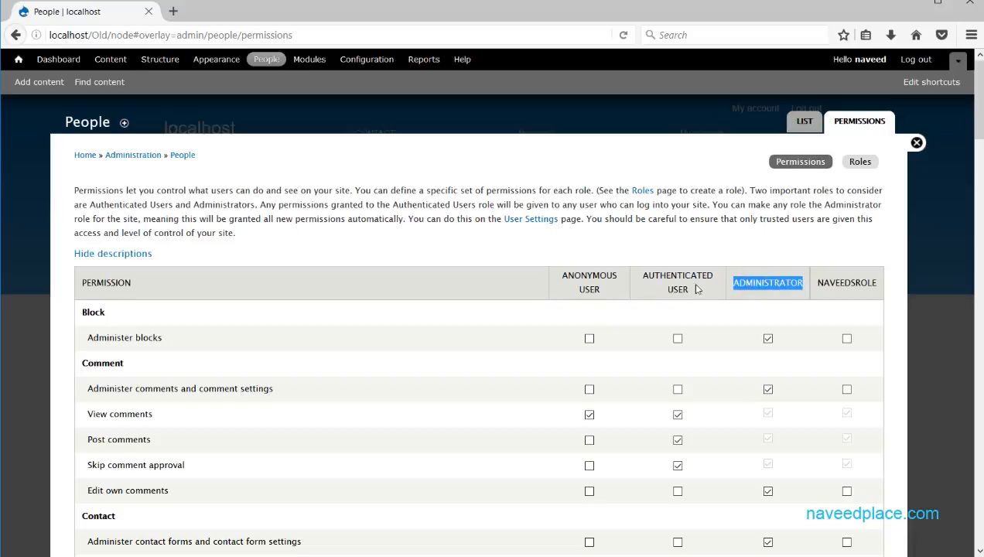
left_click_drag(672, 289, 573, 290)
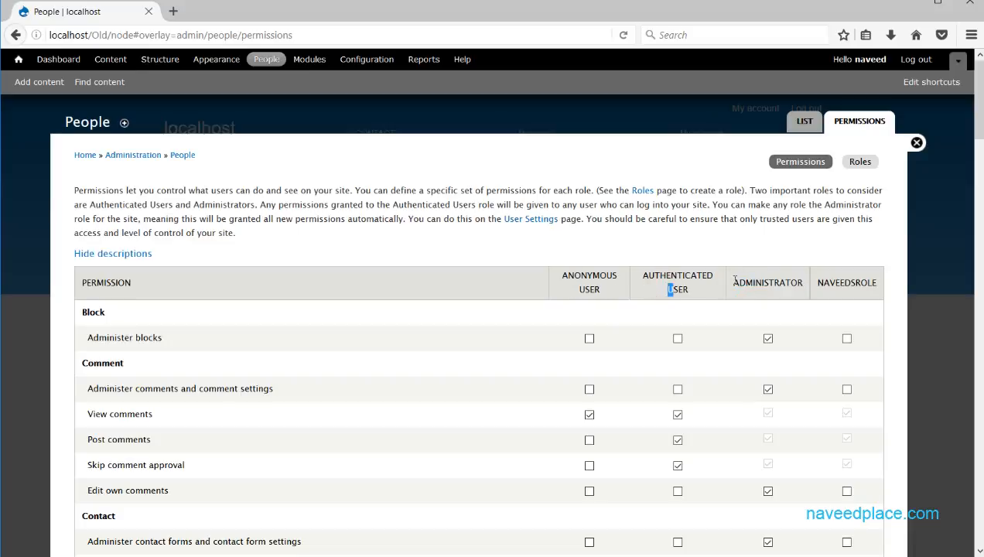
left_click_drag(735, 281, 803, 283)
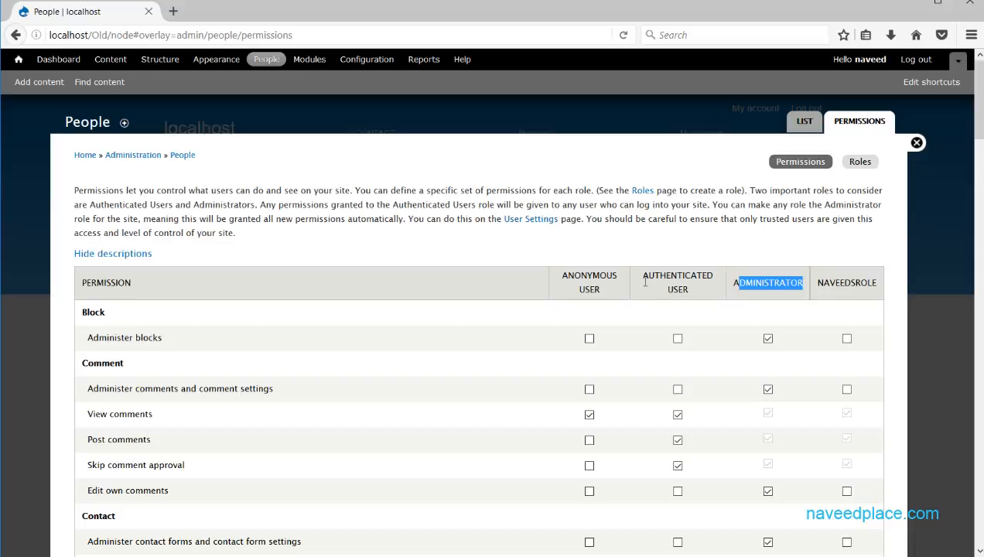
left_click_drag(644, 283, 725, 286)
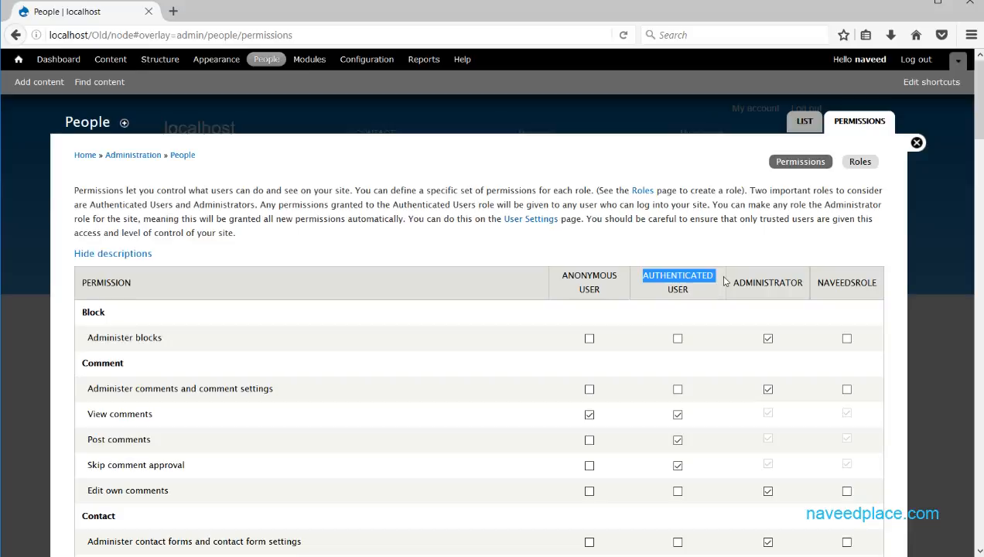
left_click_drag(546, 283, 623, 292)
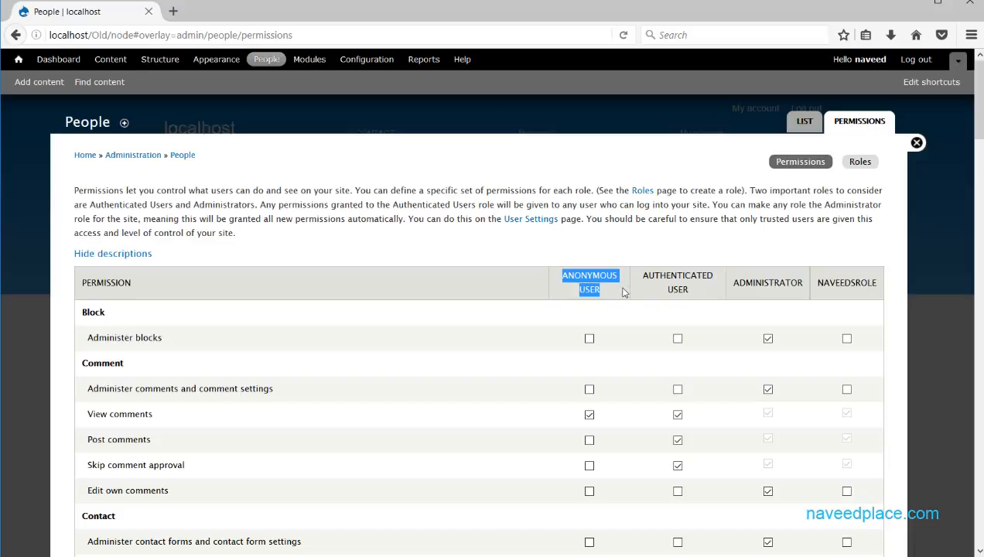
left_click(623, 292)
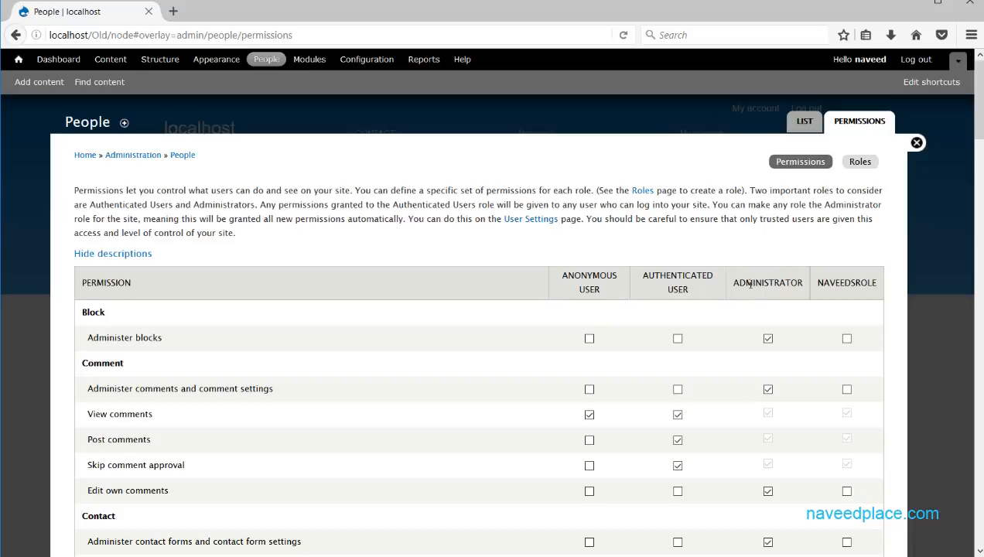
left_click_drag(746, 283, 807, 285)
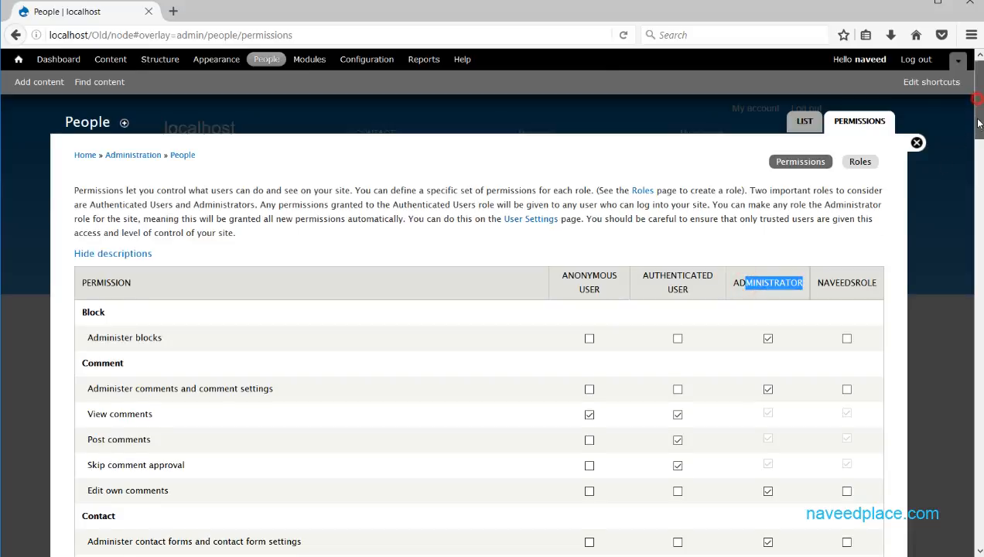
Review the permissions table, highlighting Administer blocks and Administer comments, then go to Roles.
scroll(965, 148, "down", 3)
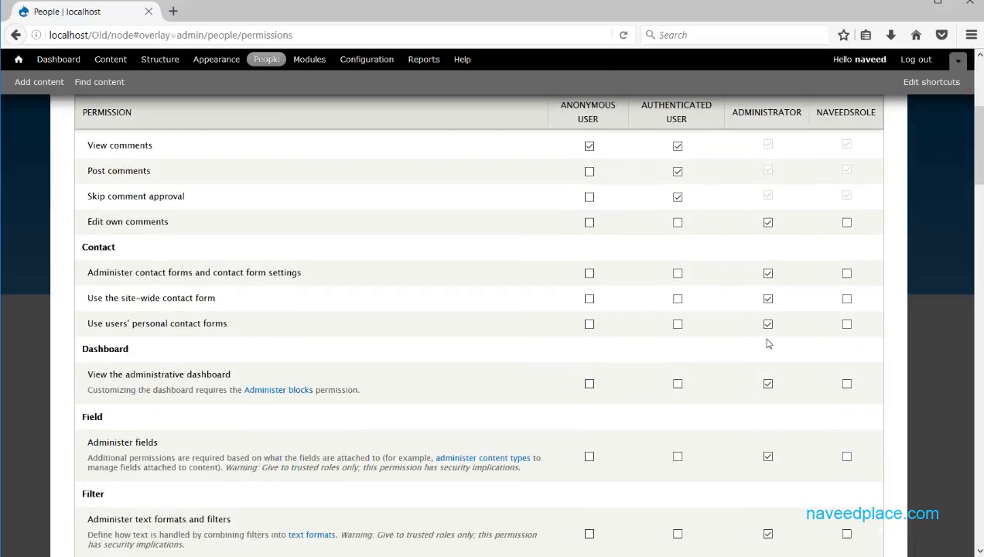
scroll(770, 318, "up", 3)
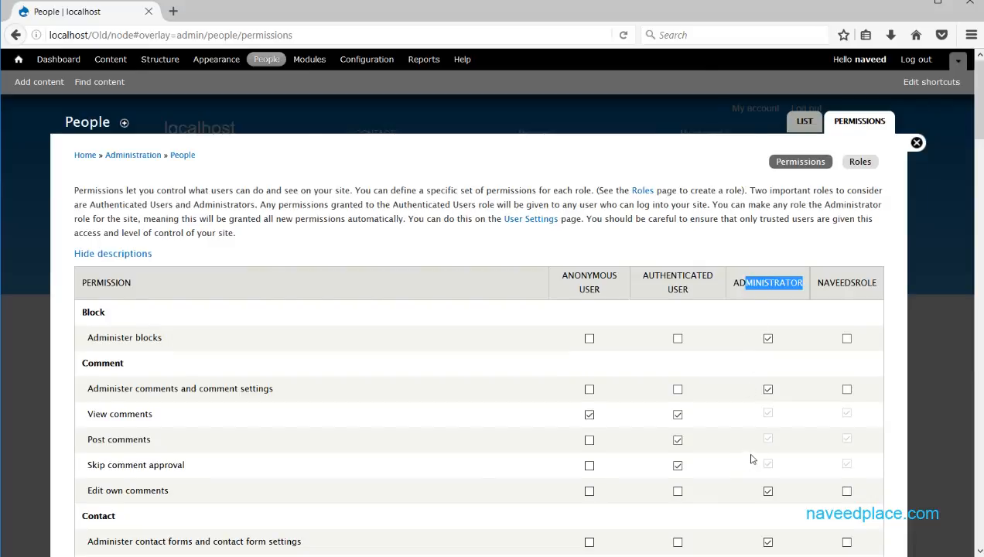
scroll(754, 457, "down", 15)
scroll(766, 424, "up", 15)
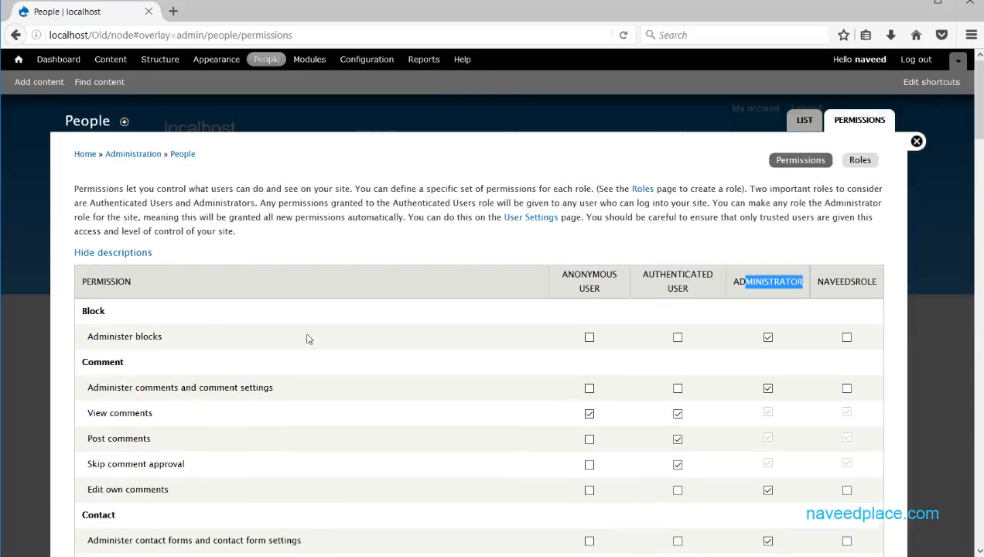
mouse_move(605, 290)
left_mouse_down()
mouse_move(559, 288)
mouse_move(563, 272)
mouse_move(619, 274)
mouse_move(600, 288)
left_mouse_up()
left_click(563, 274)
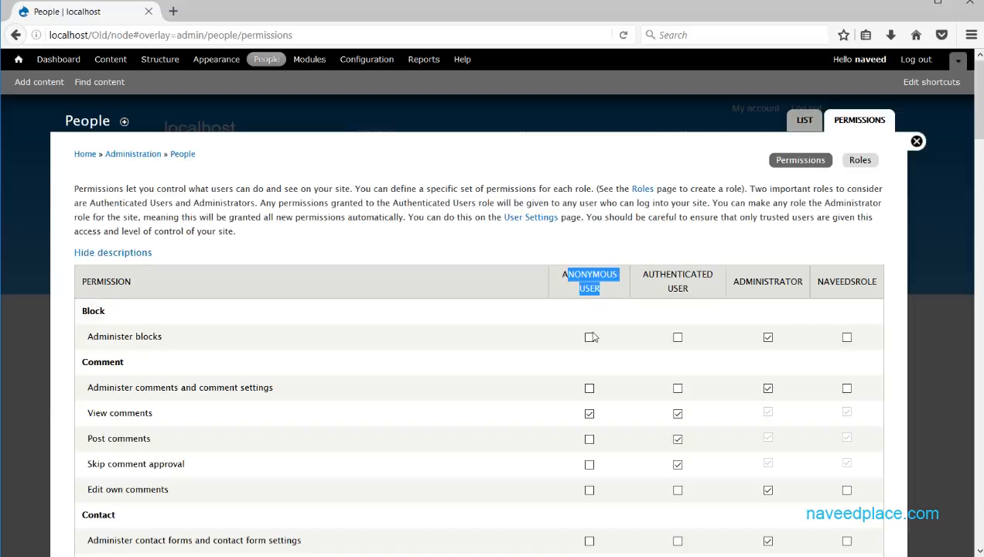
left_click_drag(85, 339, 172, 342)
left_click_drag(87, 386, 327, 392)
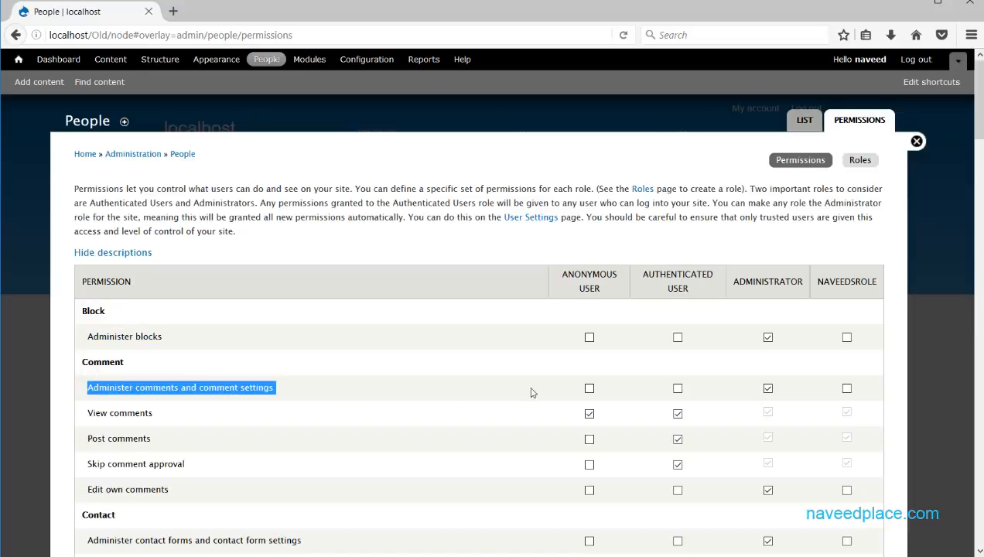
left_click(589, 389)
left_click(588, 389)
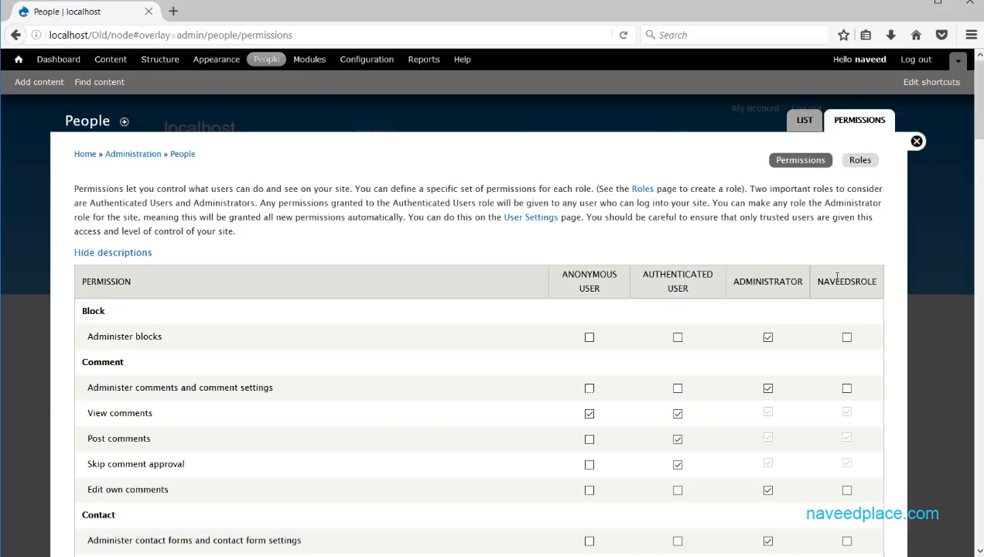
left_click_drag(819, 280, 877, 281)
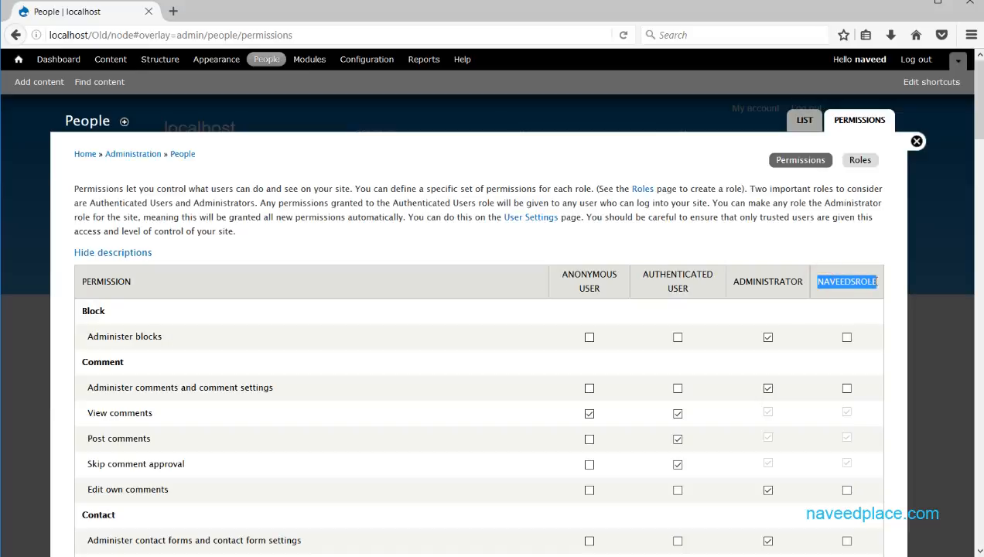
left_click(862, 162)
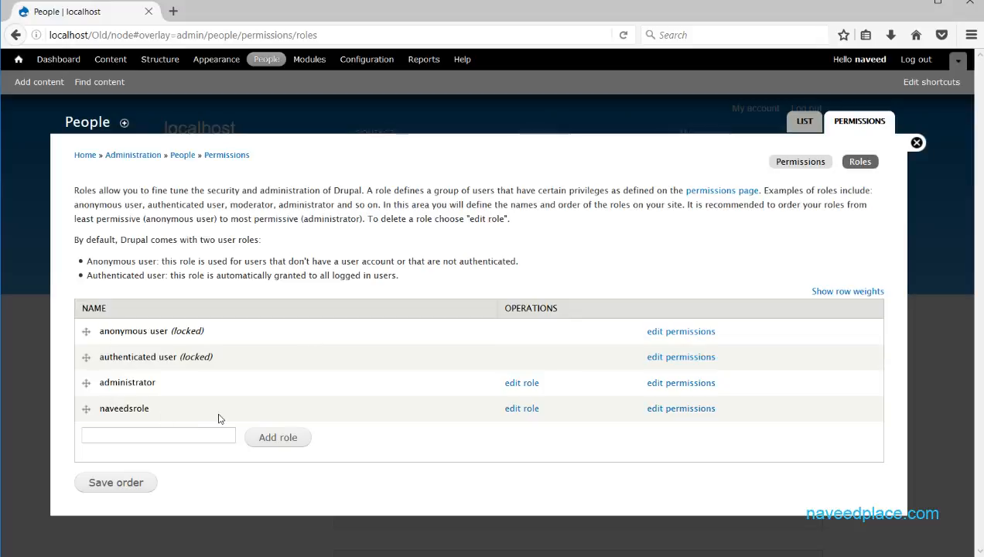
Create a new role named myrole, then return to the permissions table.
left_click(126, 433)
left_click(260, 444)
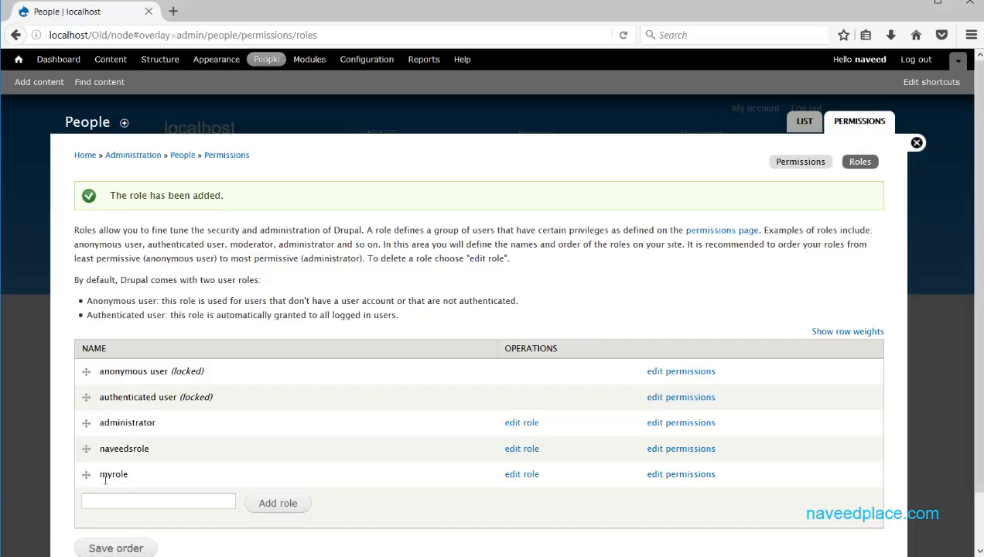
left_click(15, 34)
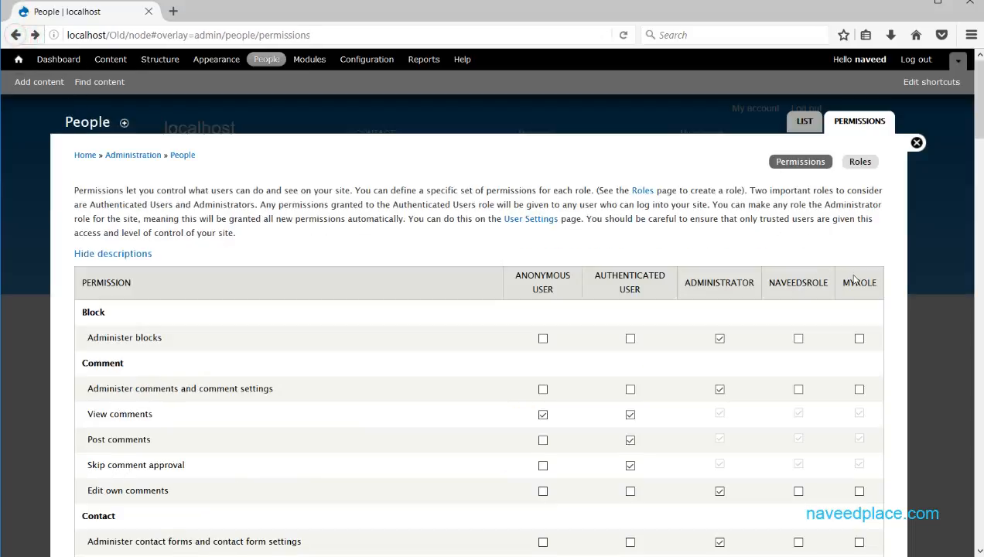
Grant myrole Administer blocks, Administer comments and View own unpublished content.
left_click_drag(838, 284, 883, 285)
left_click(864, 291)
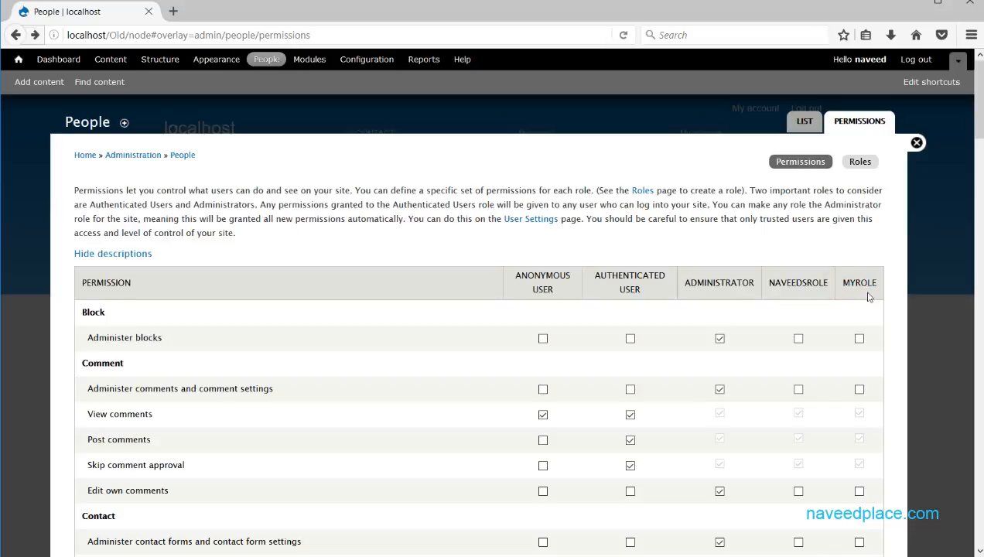
left_click(859, 339)
left_click(859, 389)
scroll(863, 426, "down", 10)
left_click(861, 359)
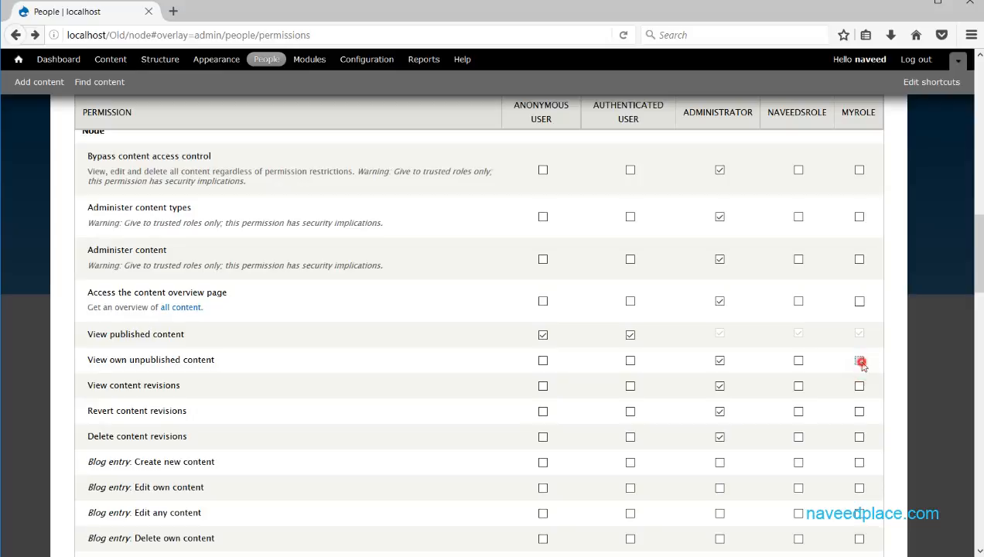
scroll(715, 336, "up", 1)
scroll(715, 336, "up", 10)
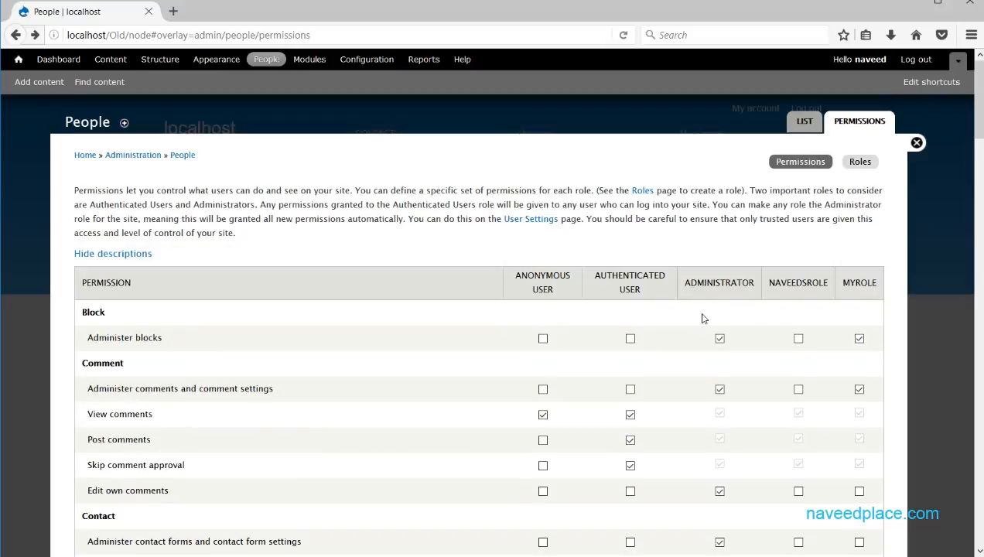
left_click(856, 161)
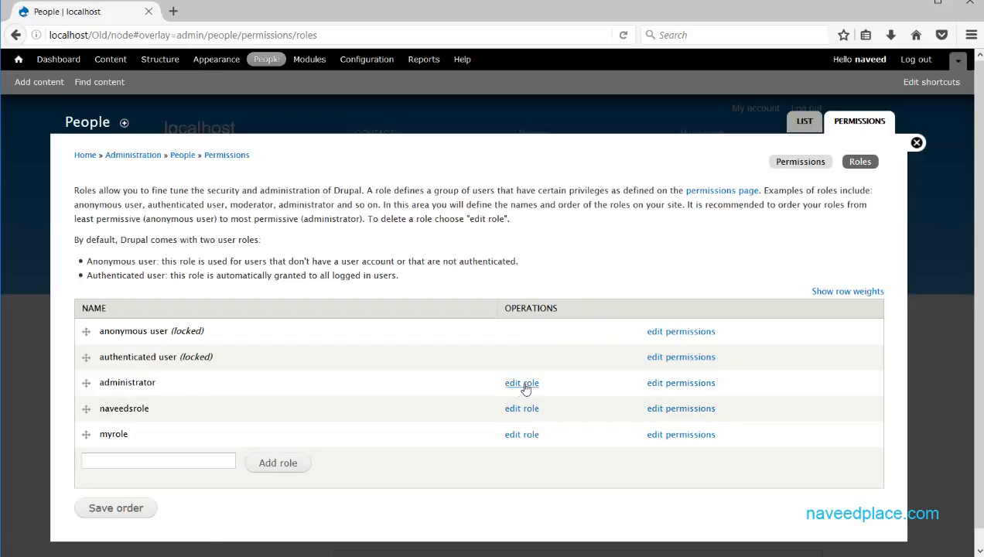
Review the administrator role's permissions.
left_click(662, 385)
scroll(596, 369, "down", 15)
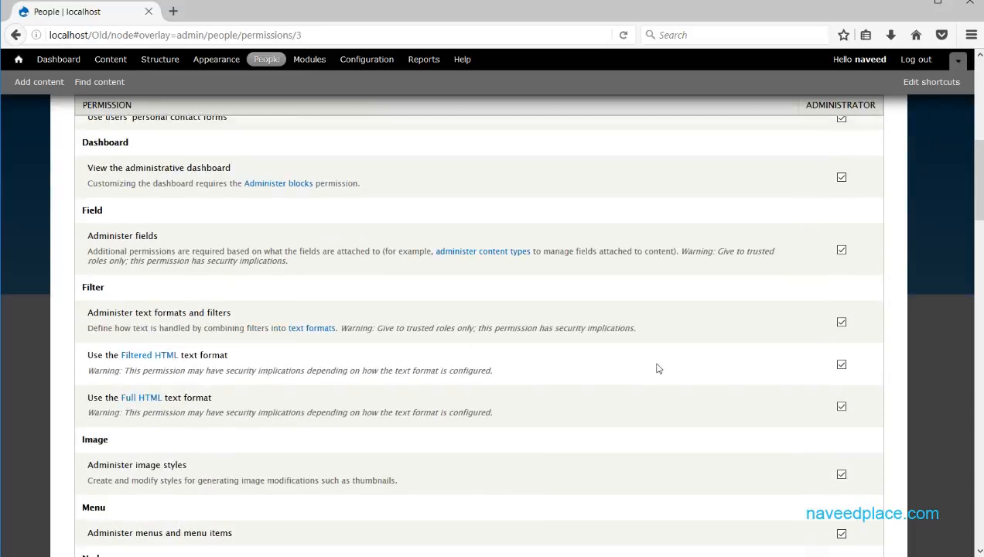
scroll(812, 488, "up", 15)
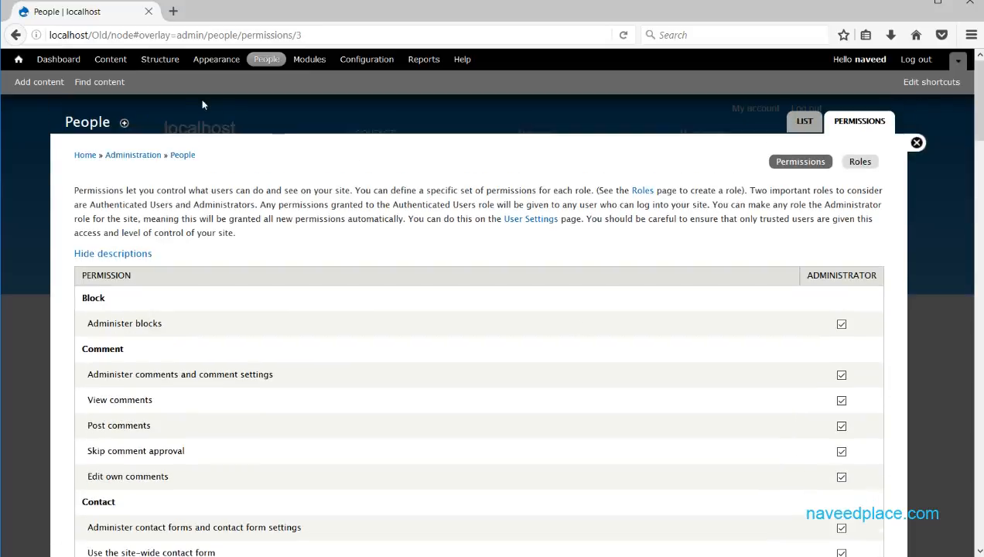
left_click(860, 161)
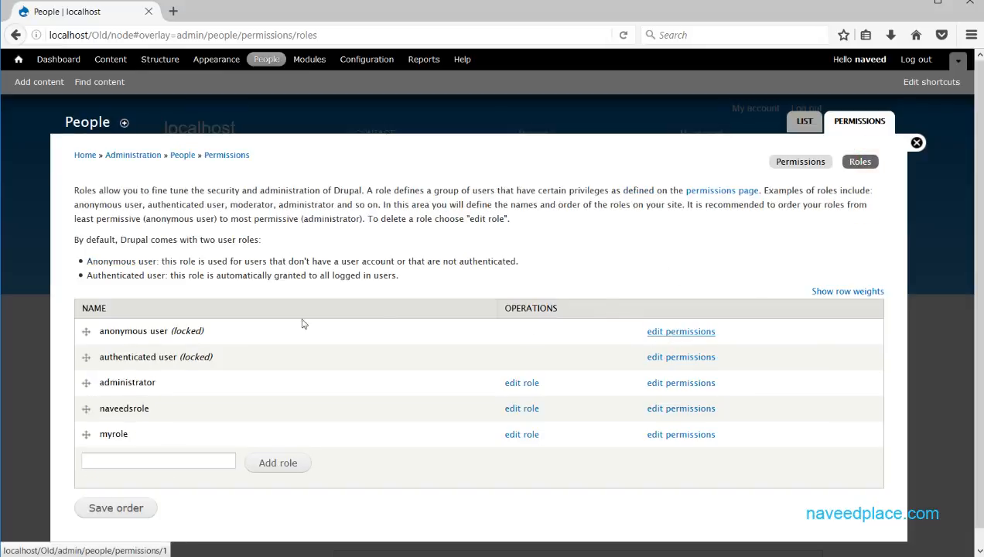
Review the anonymous user role's permissions, then close the overlay.
left_click_drag(104, 333, 181, 333)
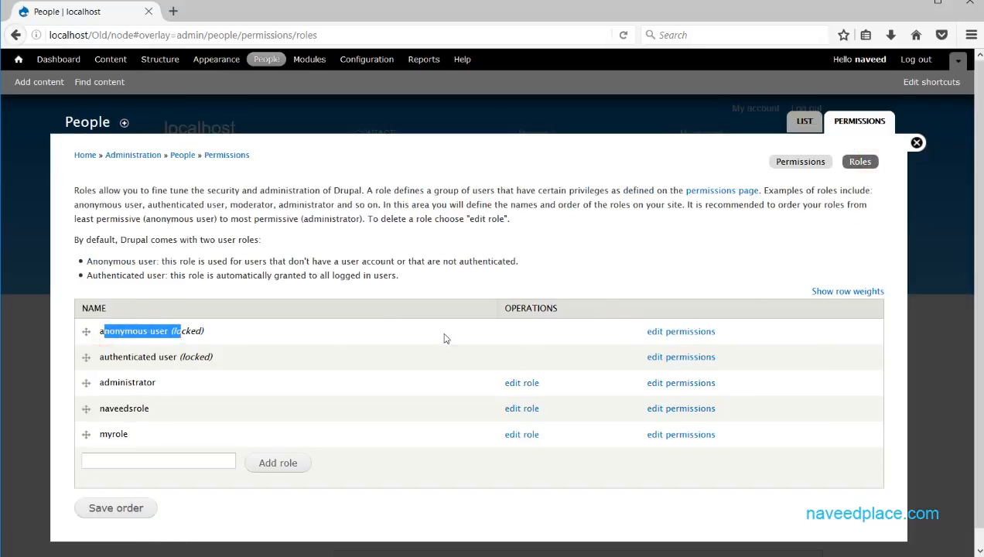
left_click(691, 334)
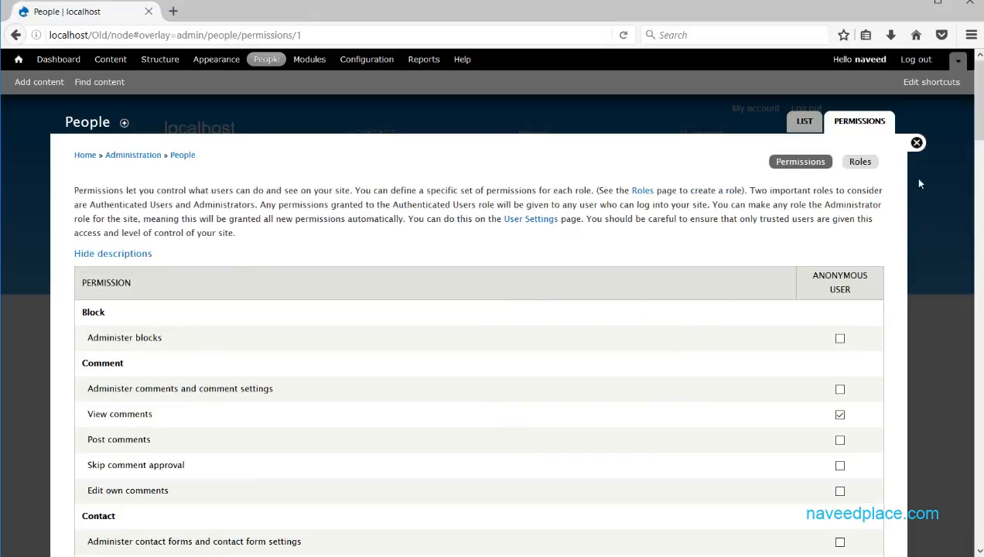
left_click_drag(974, 105, 950, 540)
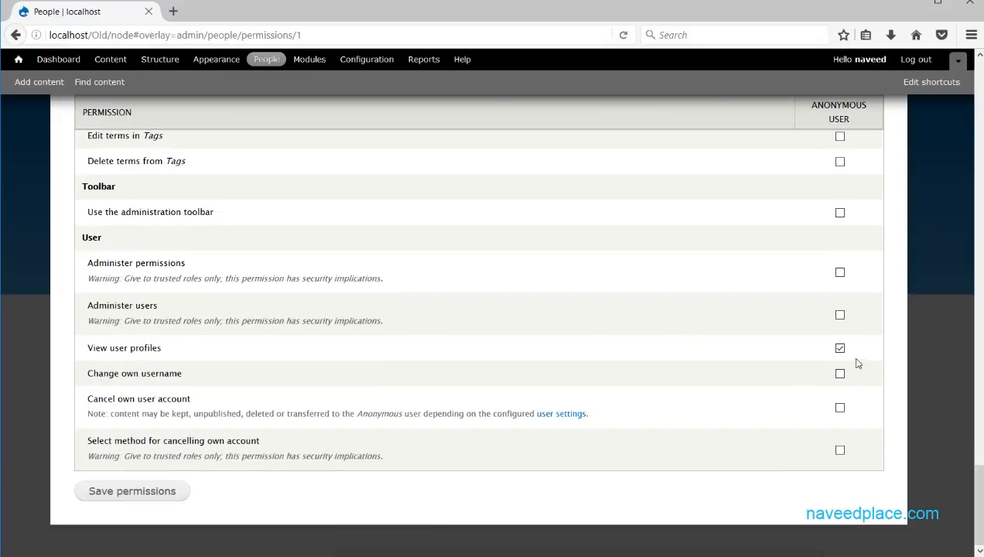
scroll(772, 338, "up", 20)
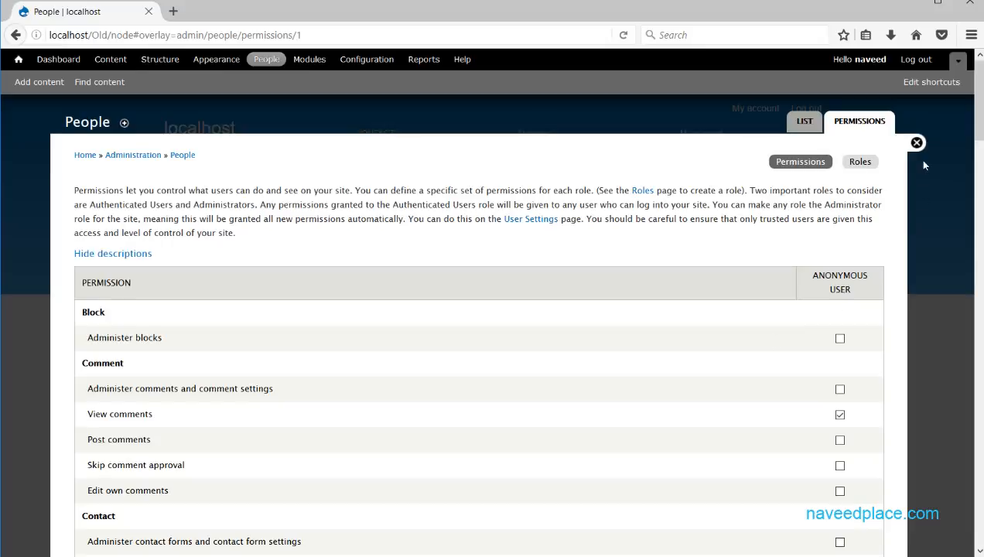
left_click(917, 145)
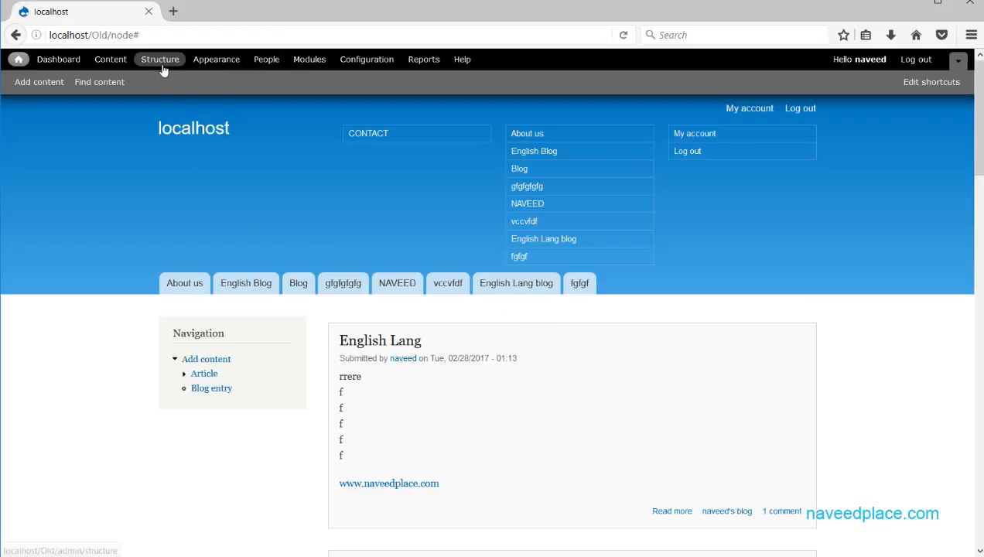
Open the edit form for the non-administrator user account from People.
left_click(266, 60)
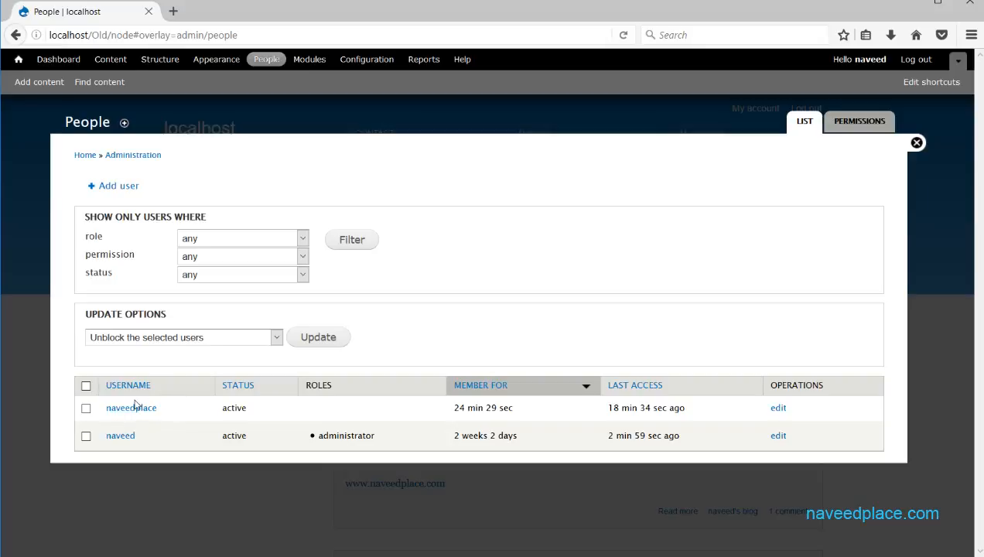
left_click(778, 407)
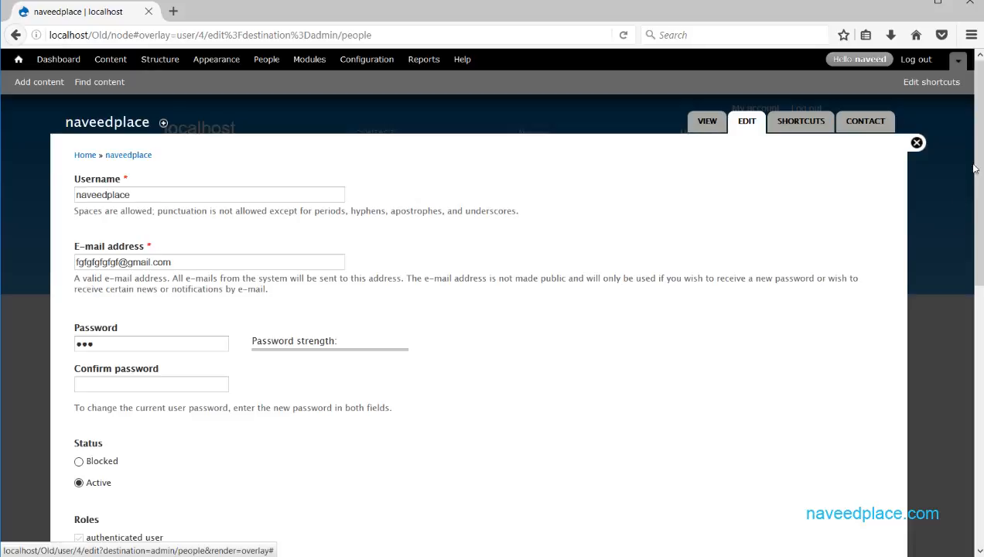
Tick the myrole role for the non-administrator user and save.
left_click_drag(979, 161, 982, 275)
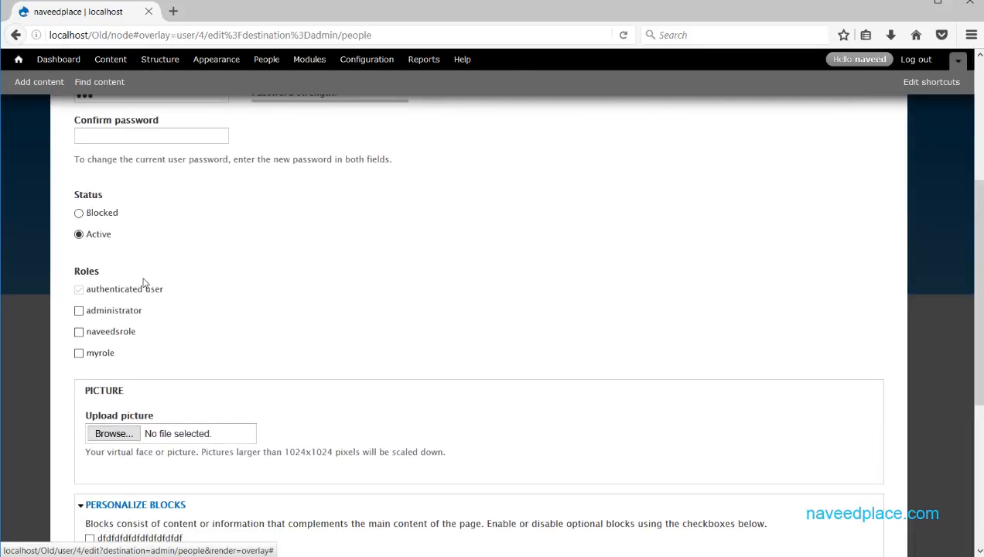
double_click(104, 291)
double_click(107, 312)
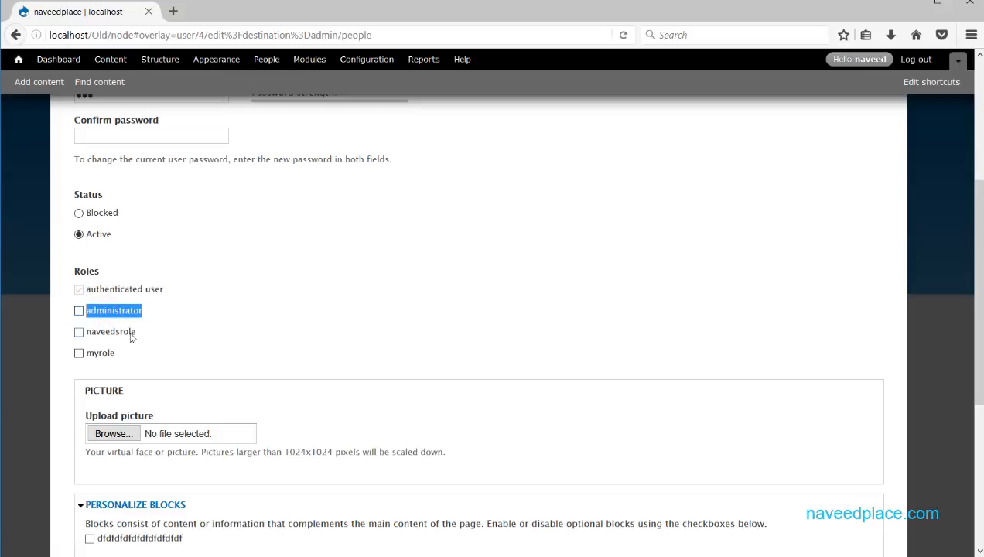
left_click(79, 354)
scroll(96, 357, "down", 3)
scroll(132, 433, "up", 5)
scroll(132, 438, "down", 7)
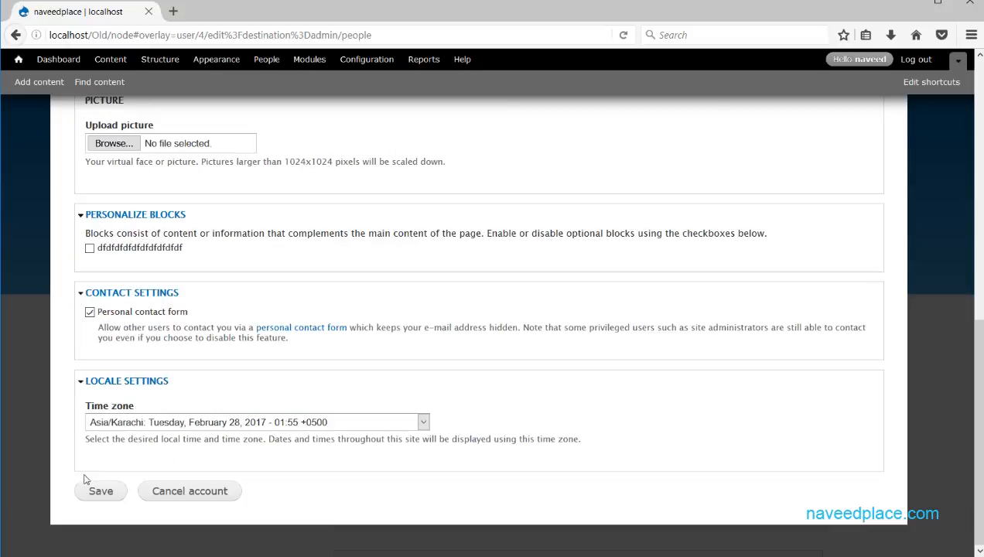
left_click(85, 494)
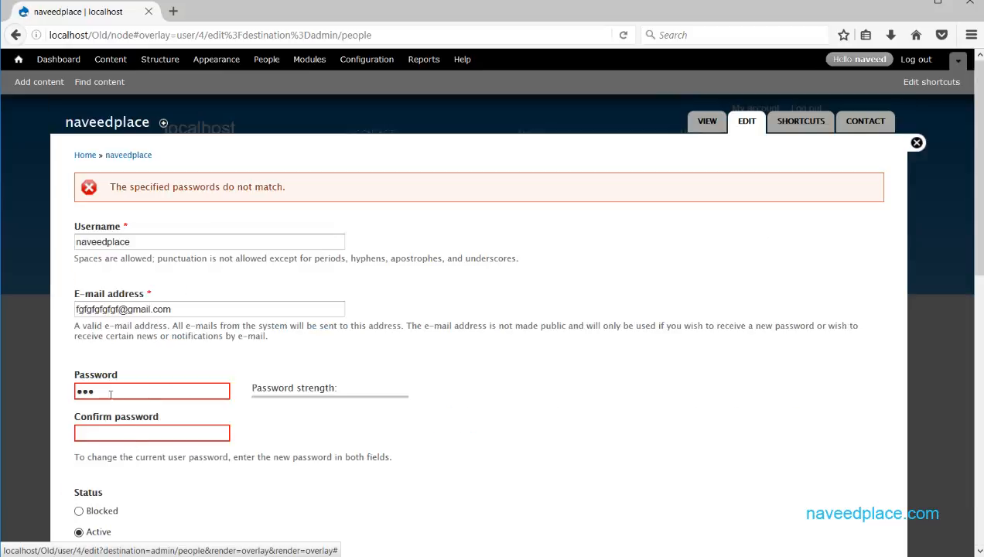
Re-enter the confirm password after the mismatch error and save again.
left_click(118, 435)
type("123")
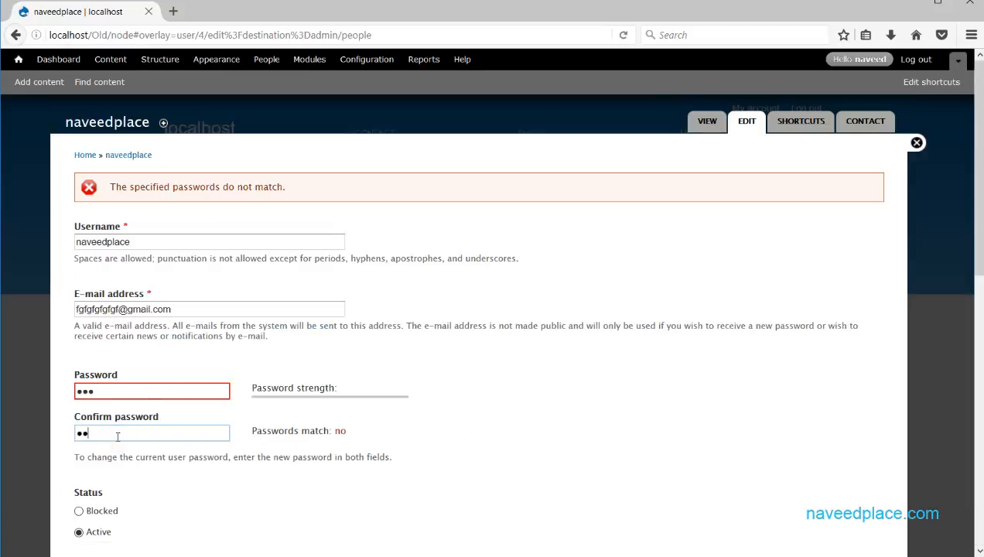
scroll(162, 476, "down", 10)
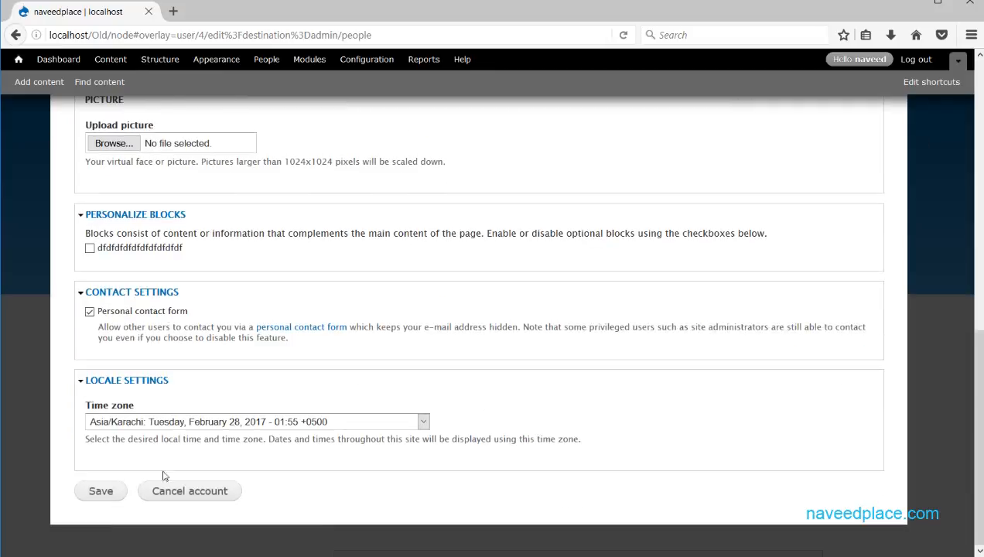
left_click(111, 497)
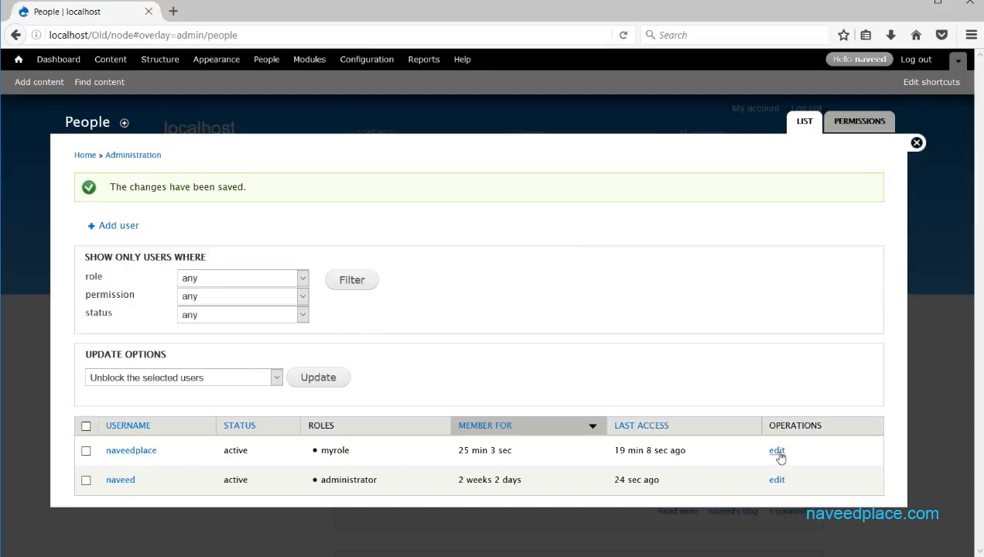
Review the permissions grid with its new MYROLE column, then close the overlay.
left_click(859, 125)
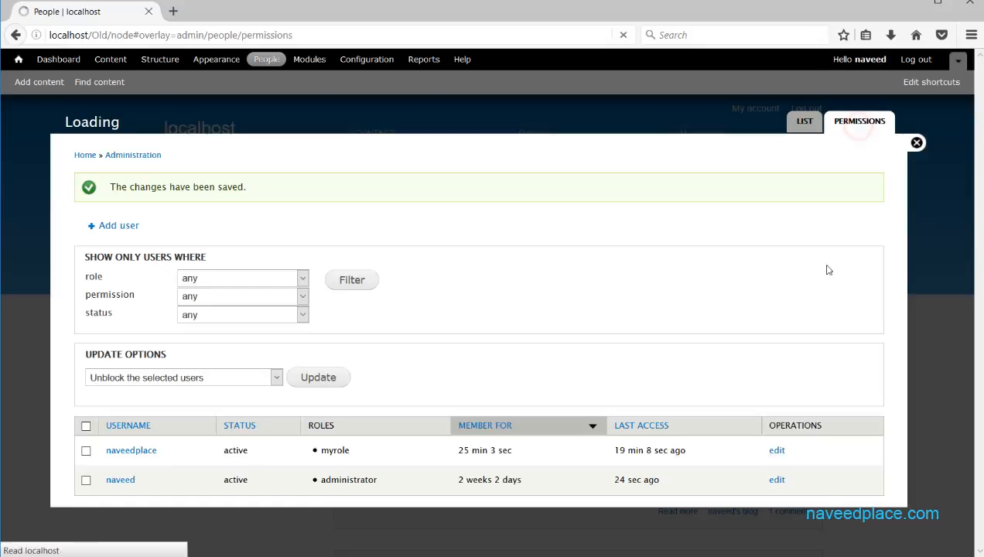
scroll(860, 305, "down", 15)
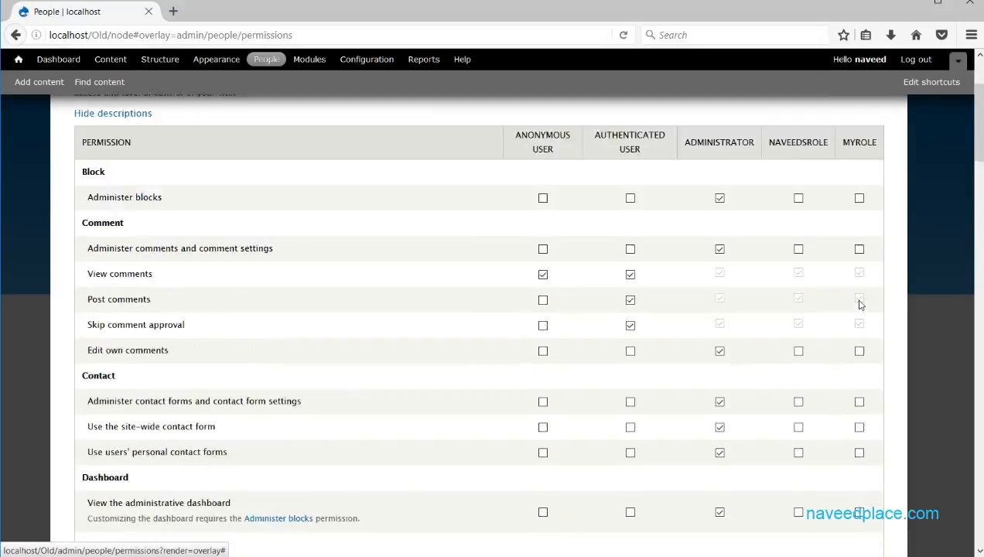
scroll(864, 353, "up", 15)
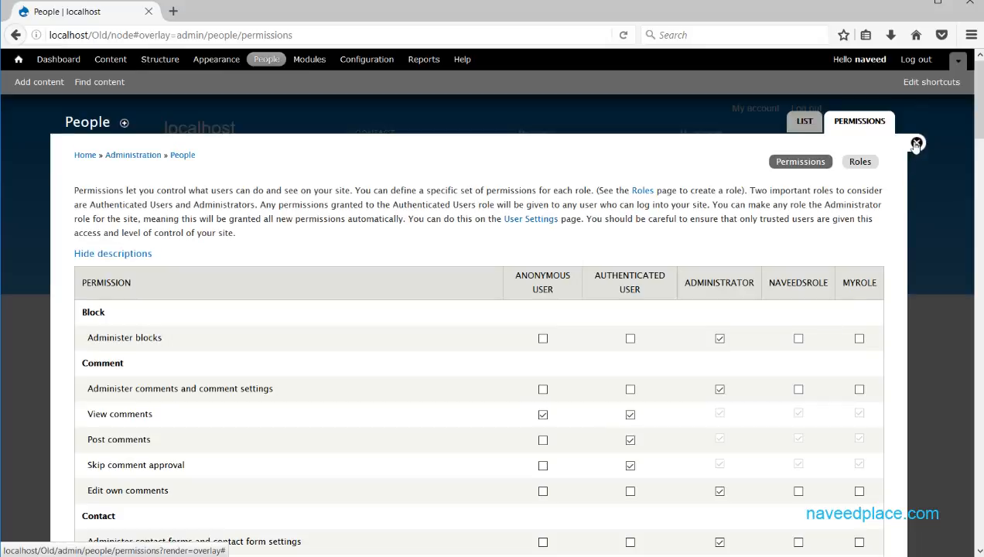
left_click(917, 144)
left_click(311, 61)
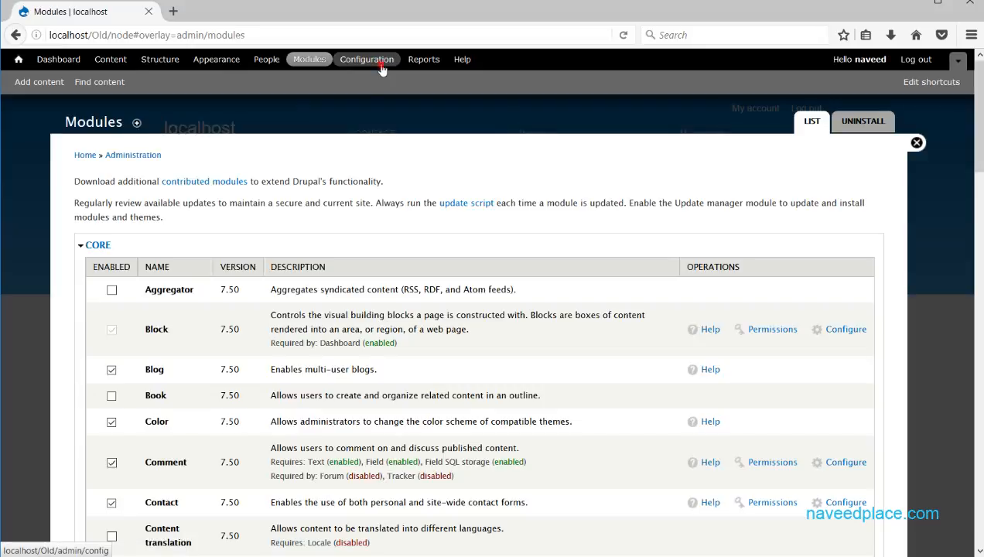
left_click(374, 63)
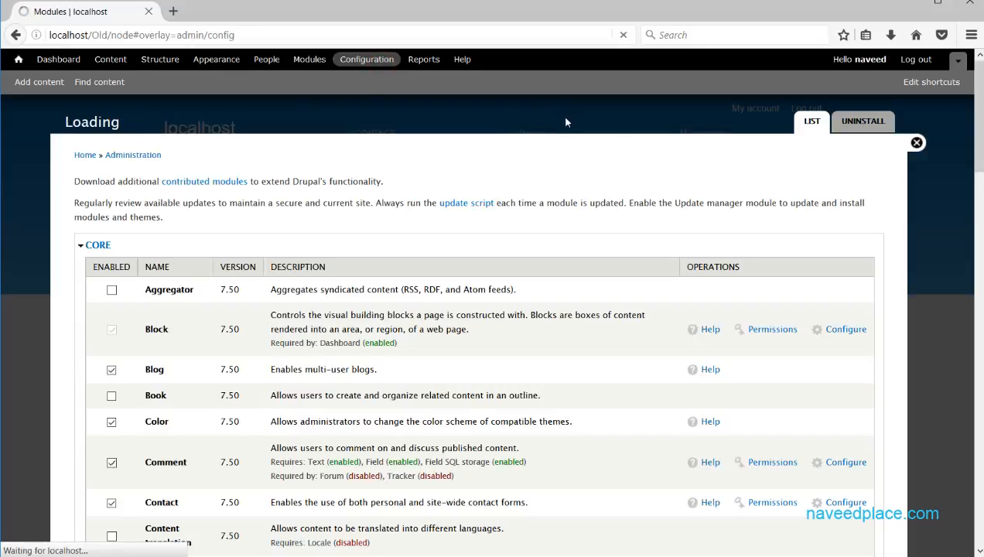
left_click(155, 227)
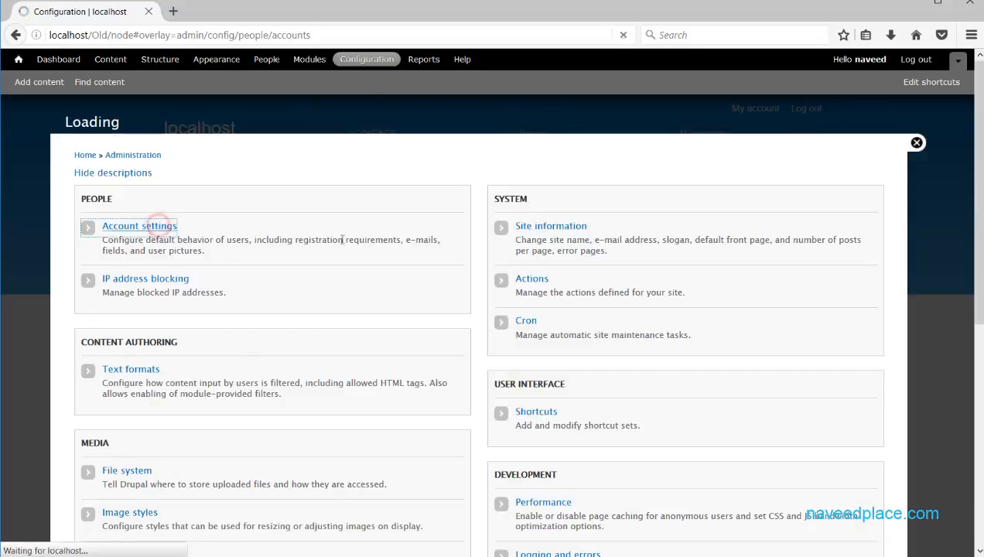
mouse_move(978, 116)
left_mouse_down()
mouse_move(979, 141)
mouse_move(979, 129)
left_mouse_up()
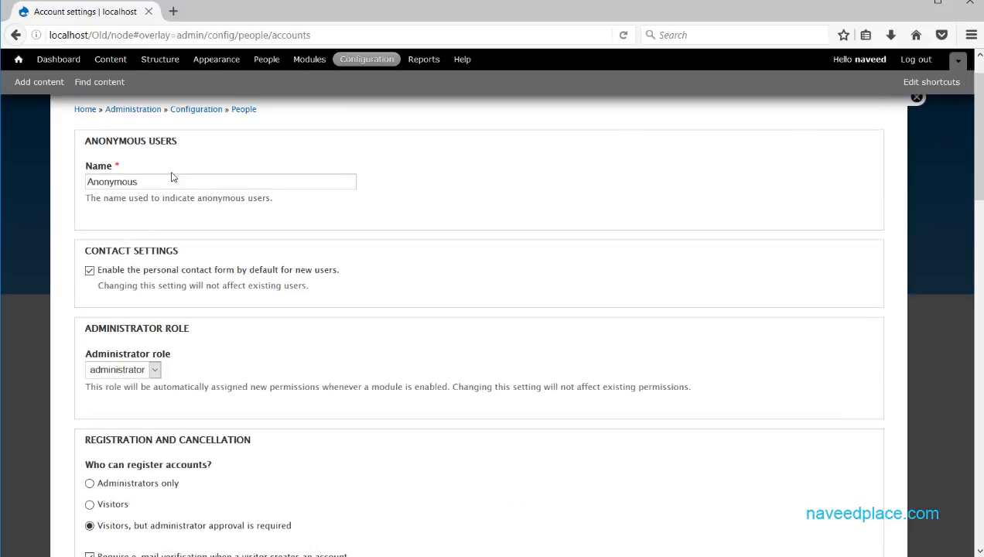
left_click_drag(166, 182, 89, 182)
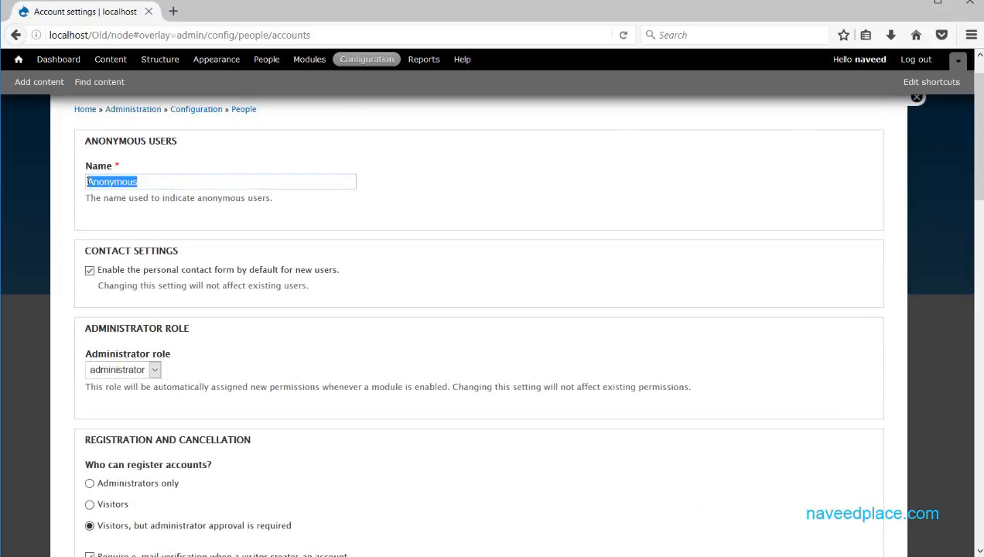
scroll(245, 223, "up", 1)
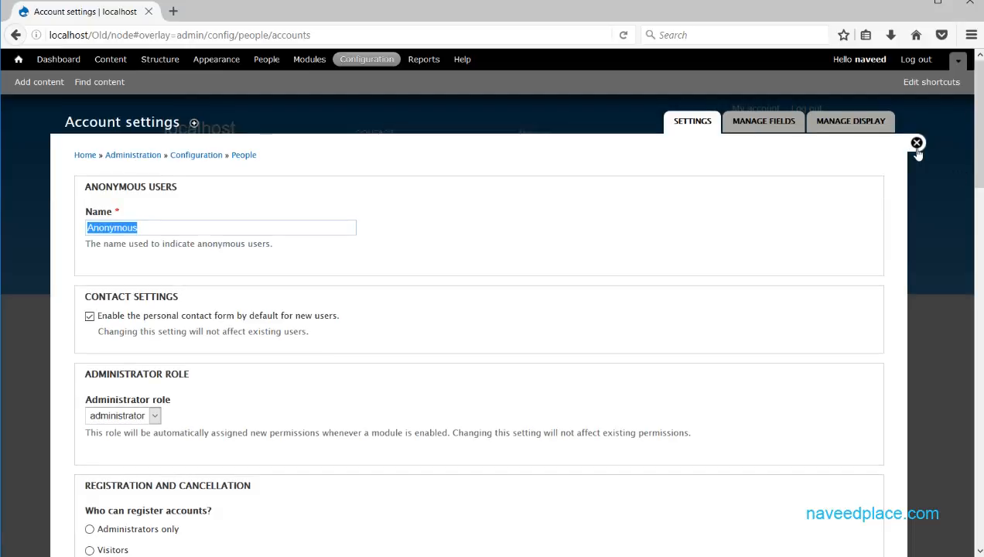
left_click(913, 147)
scroll(342, 372, "down", 10)
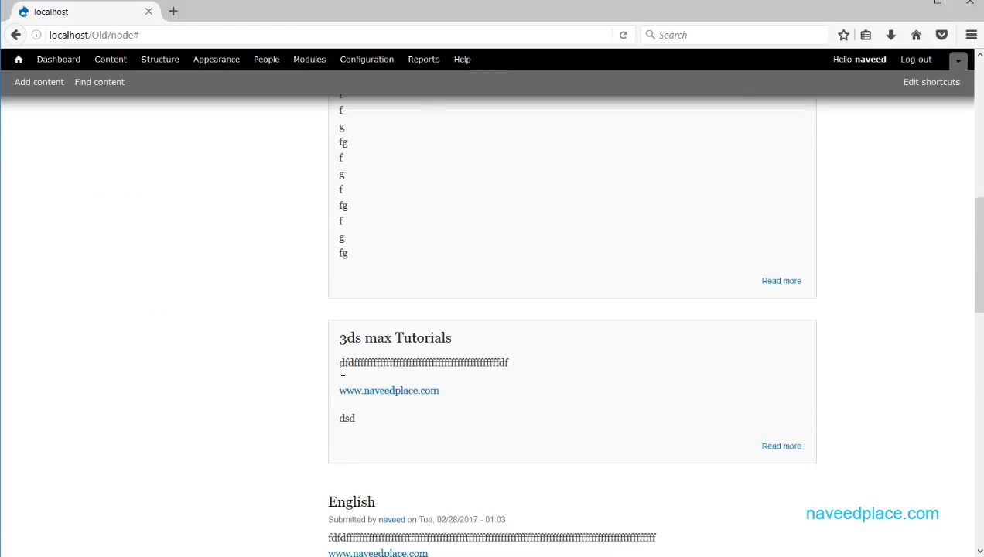
scroll(342, 373, "up", 10)
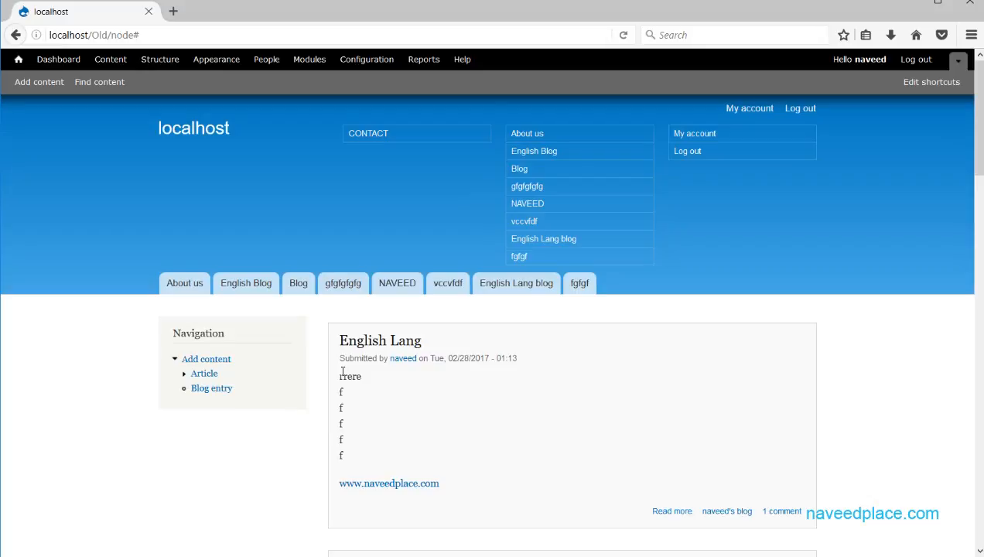
left_click(355, 59)
left_click(141, 225)
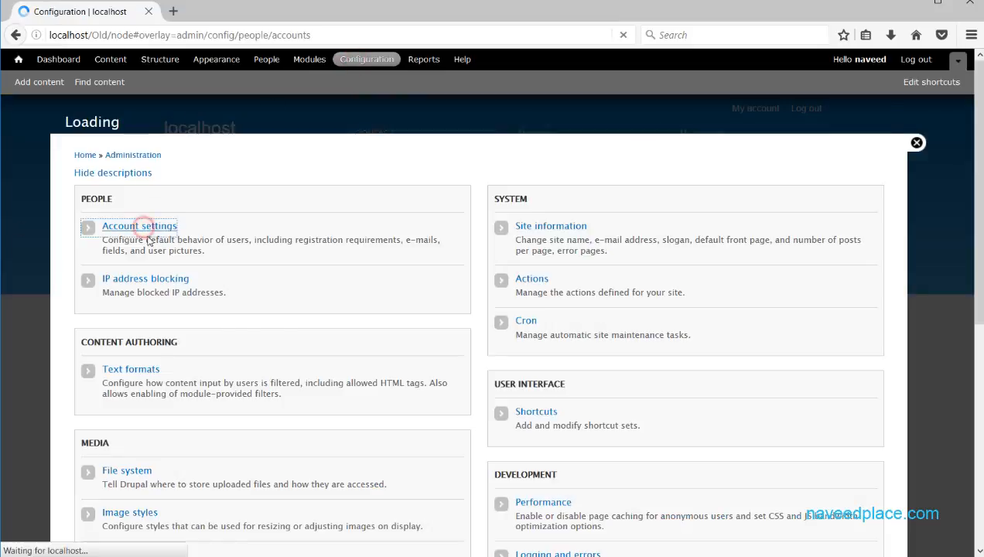
left_click_drag(171, 227, 78, 222)
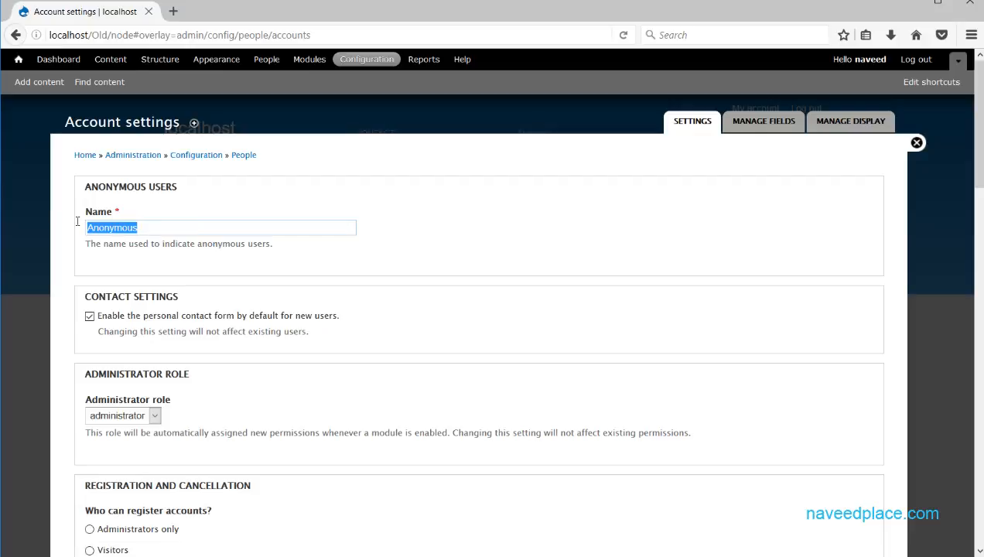
double_click(153, 225)
double_click(166, 224)
left_click_drag(279, 317, 242, 325)
left_click_drag(337, 317, 94, 320)
left_click(139, 353)
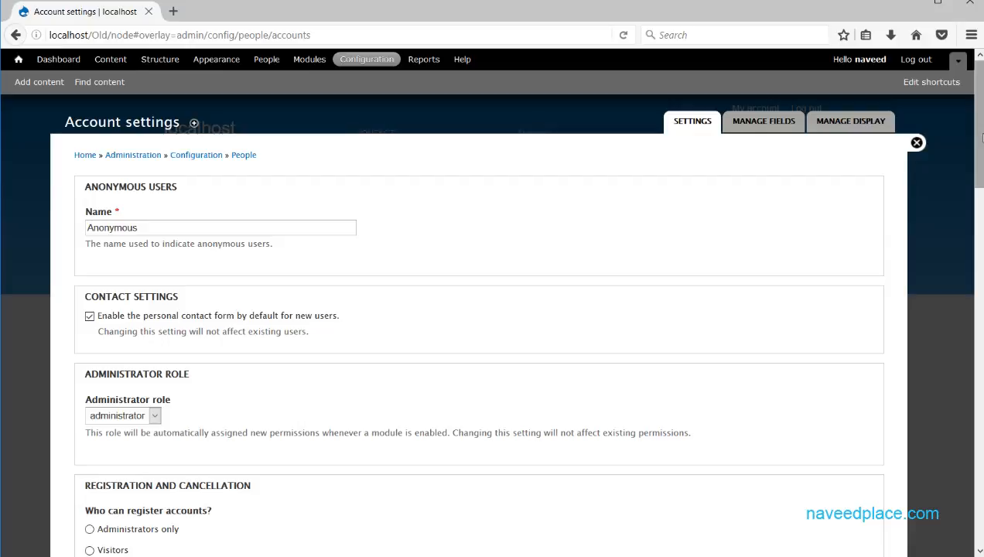
left_click_drag(979, 135, 981, 199)
left_click(155, 205)
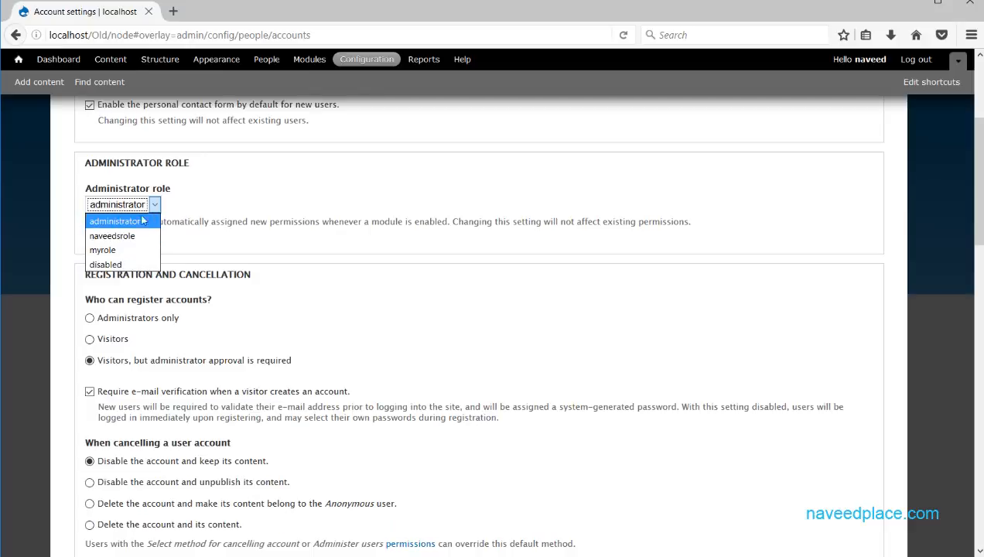
left_click(286, 186)
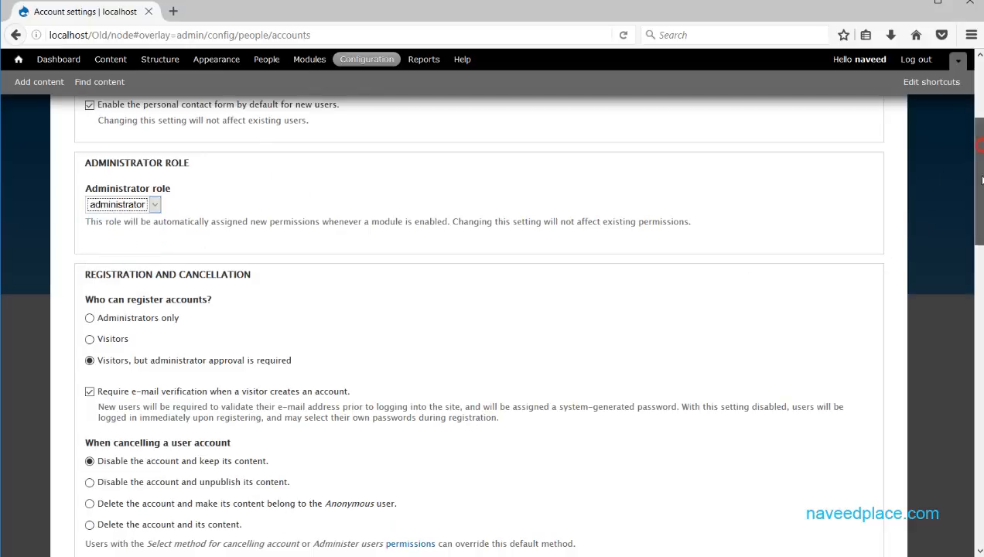
left_click_drag(980, 159, 980, 132)
Log out, then log back in as the administrator using the saved login.
left_click(921, 142)
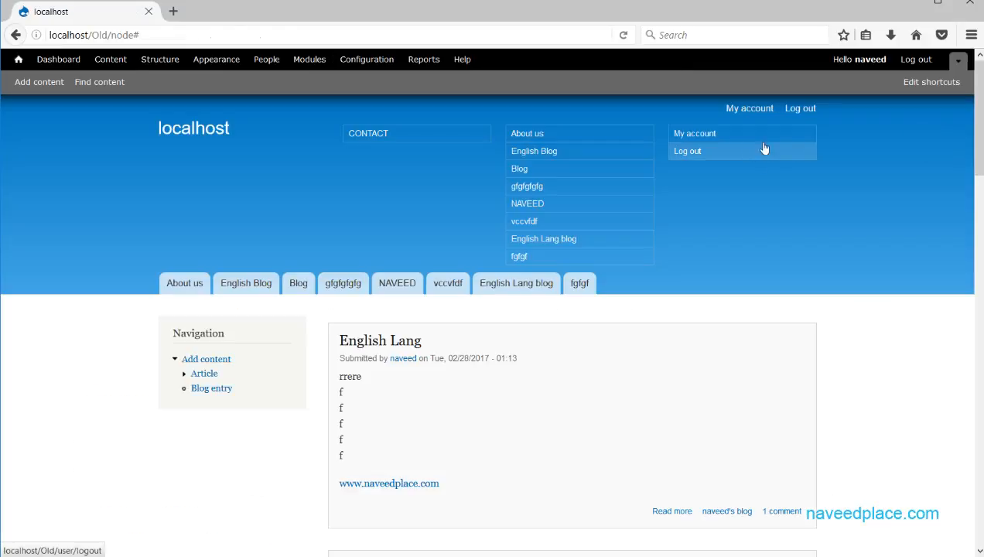
left_click(805, 110)
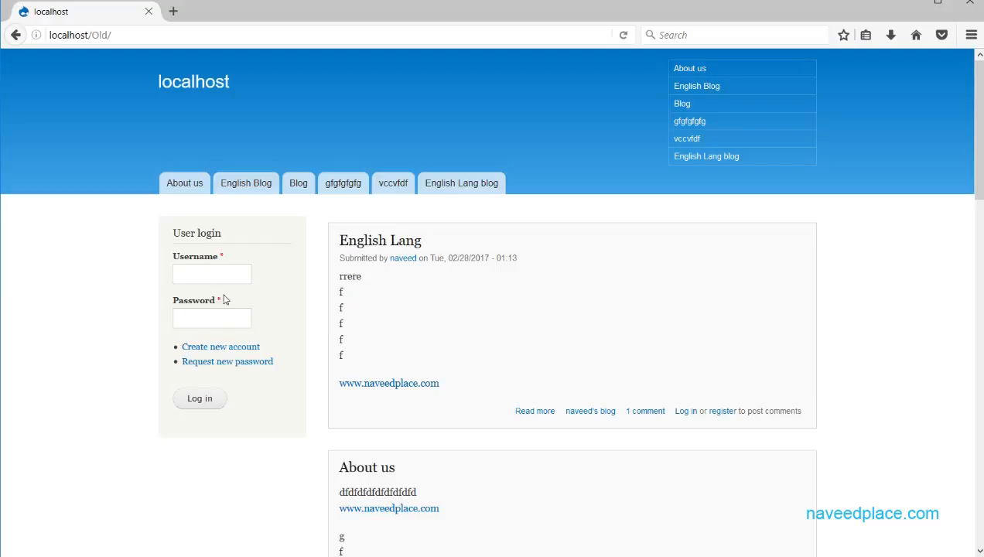
left_click(223, 273)
type("n")
left_click(196, 290)
left_click(198, 401)
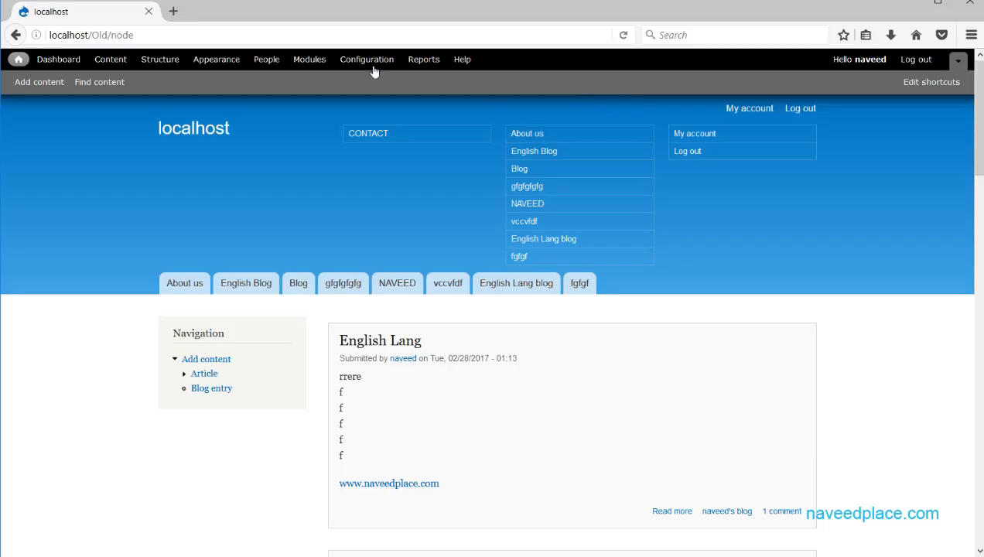
In Account settings, let Visitors register without administrator approval and save the configuration.
left_click(352, 61)
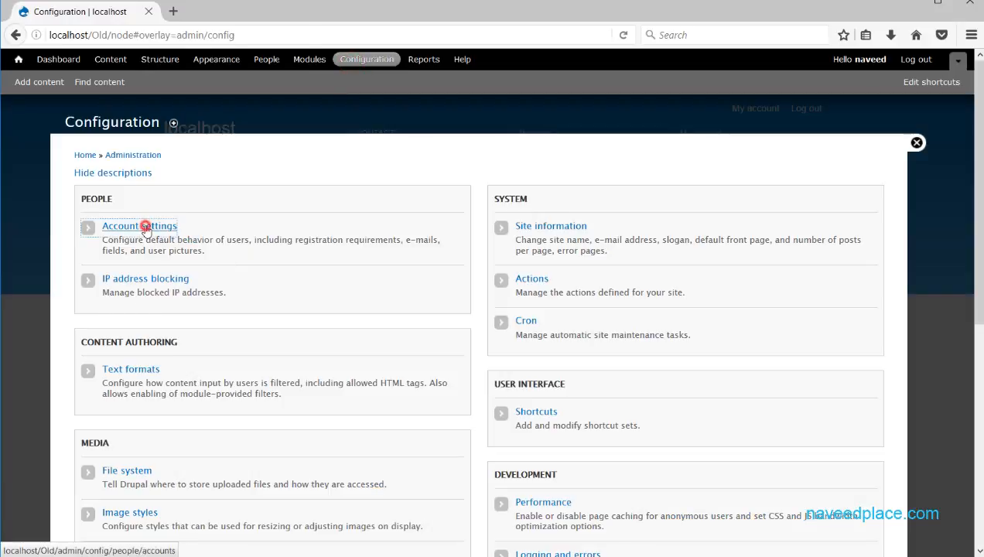
left_click(143, 224)
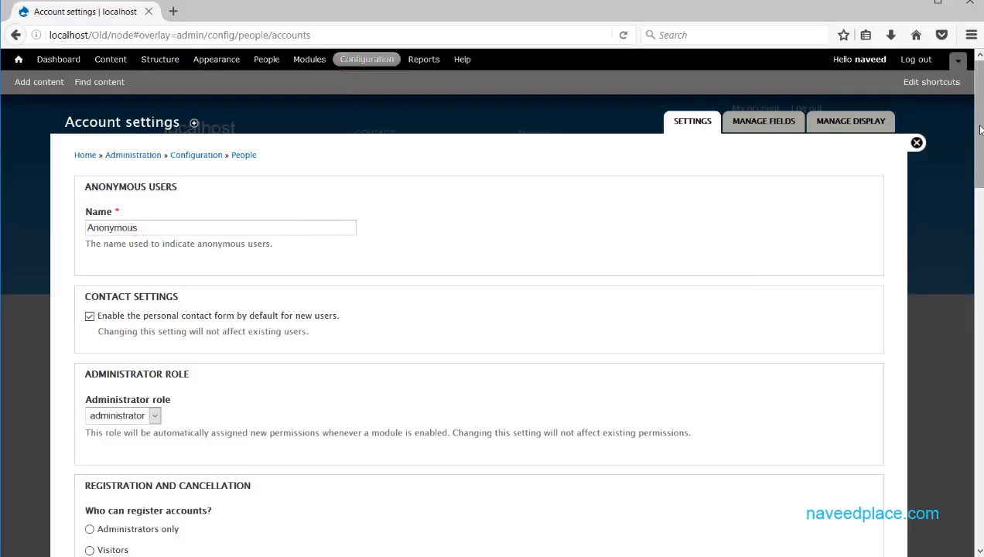
left_click_drag(979, 130, 974, 198)
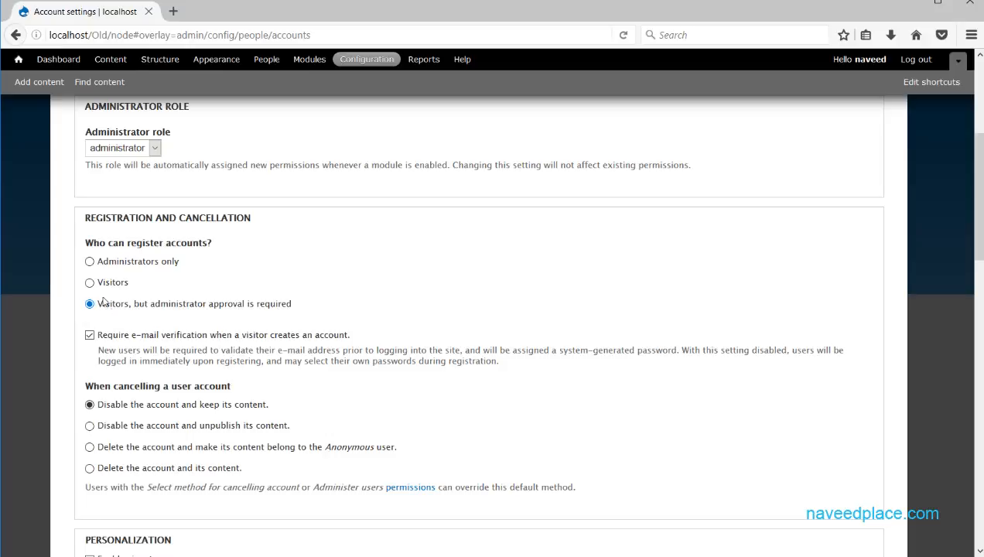
left_click(89, 283)
scroll(140, 422, "down", 15)
left_click(135, 491)
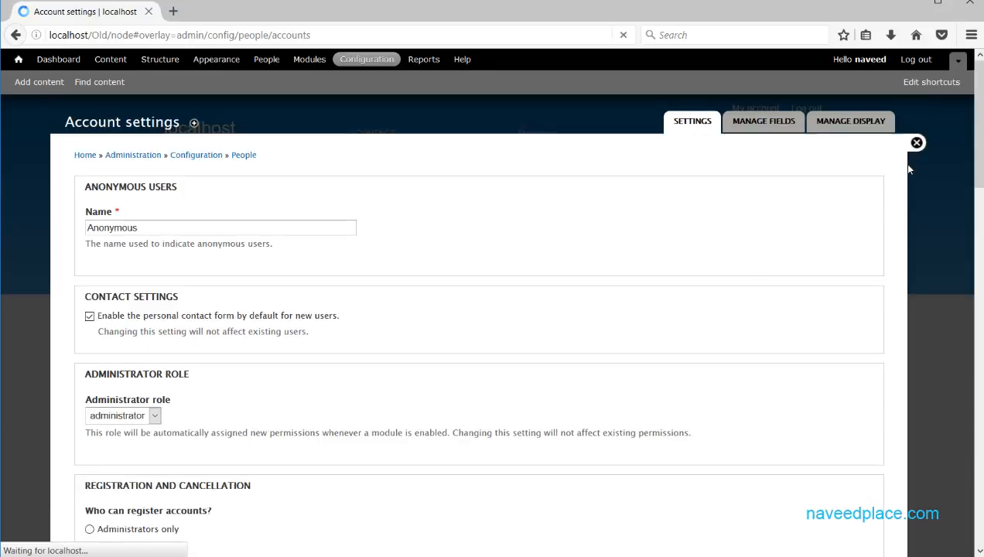
left_click(916, 143)
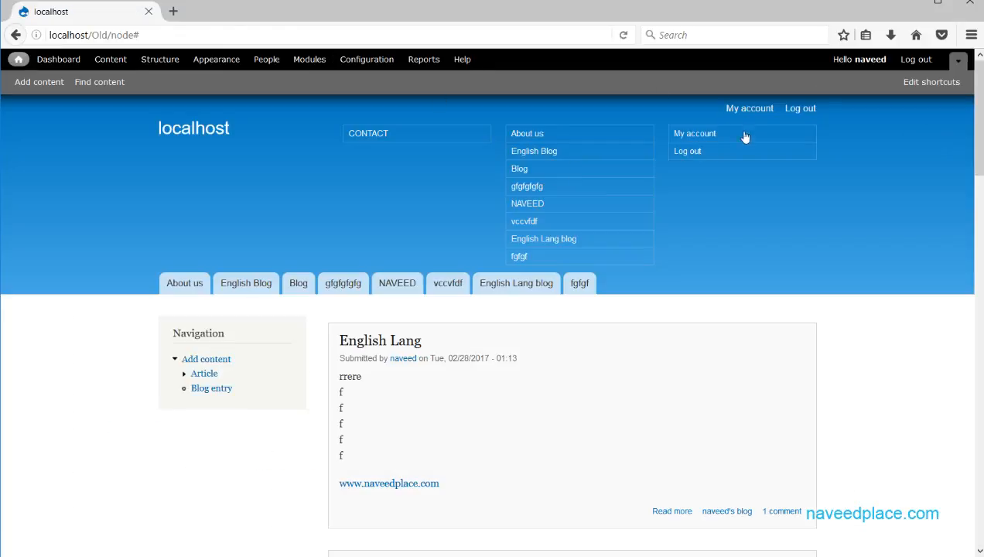
Log out and register a new visitor account with a test username and e-mail.
left_click(717, 151)
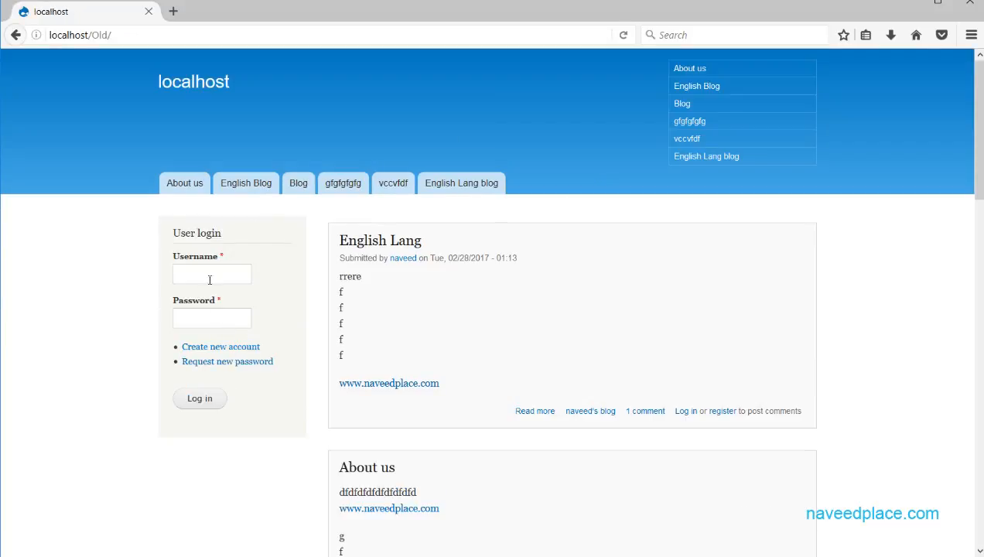
left_click(216, 346)
left_click(213, 344)
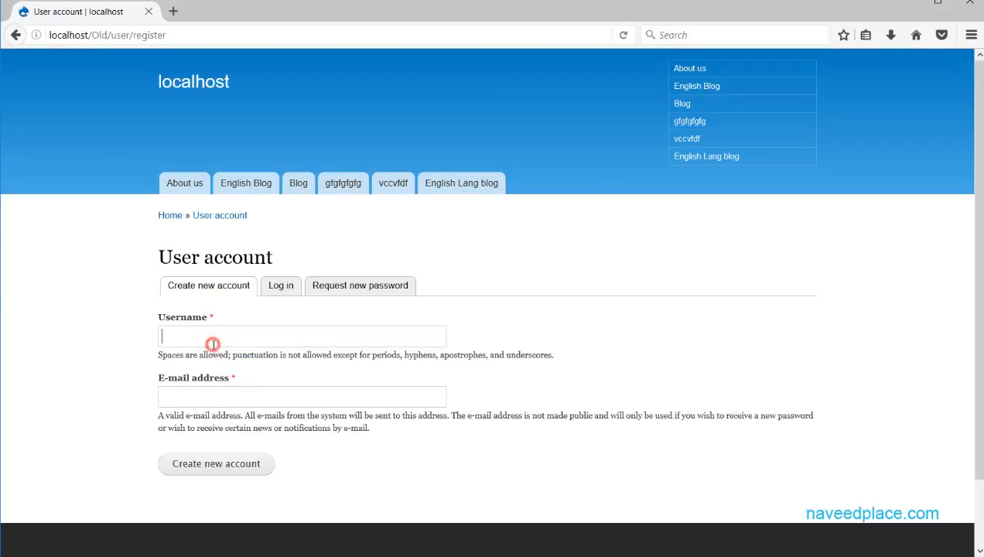
type("hgh")
left_click(215, 396)
type("hgh")
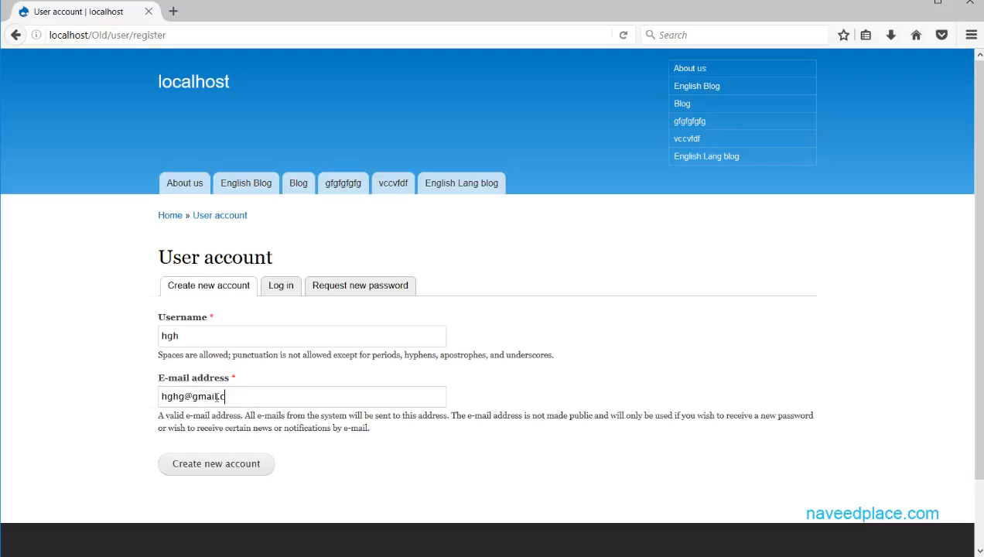
left_click(255, 462)
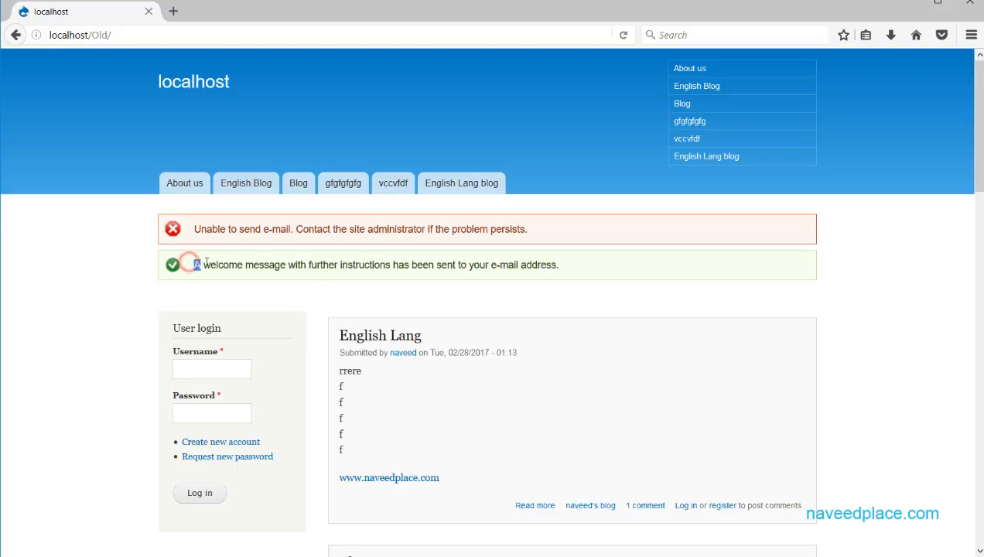
Highlight the welcome-message notice shown after the registration.
left_click_drag(192, 265, 576, 275)
left_click(573, 275)
left_click(563, 268)
left_click_drag(201, 266, 576, 274)
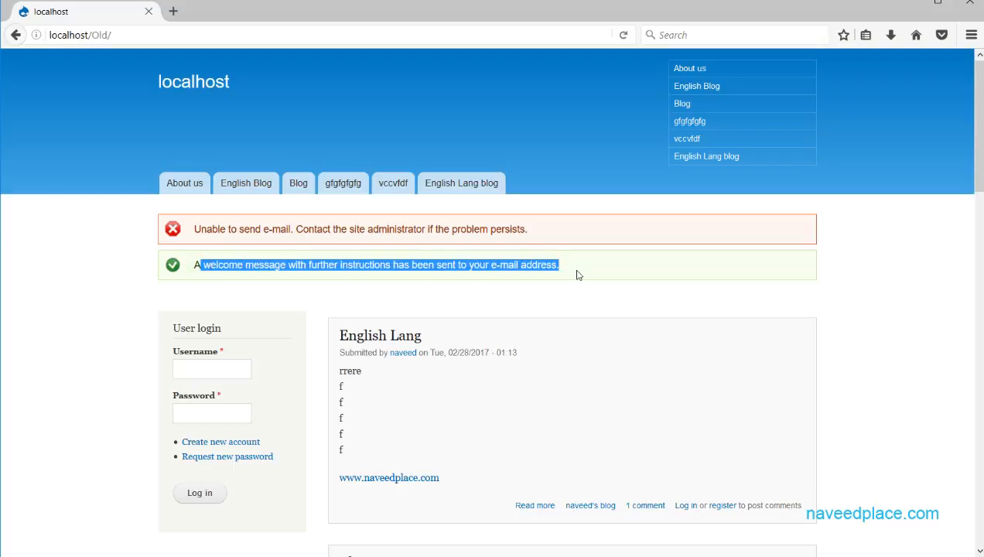
Log back in as administrator using the saved login.
left_click(204, 372)
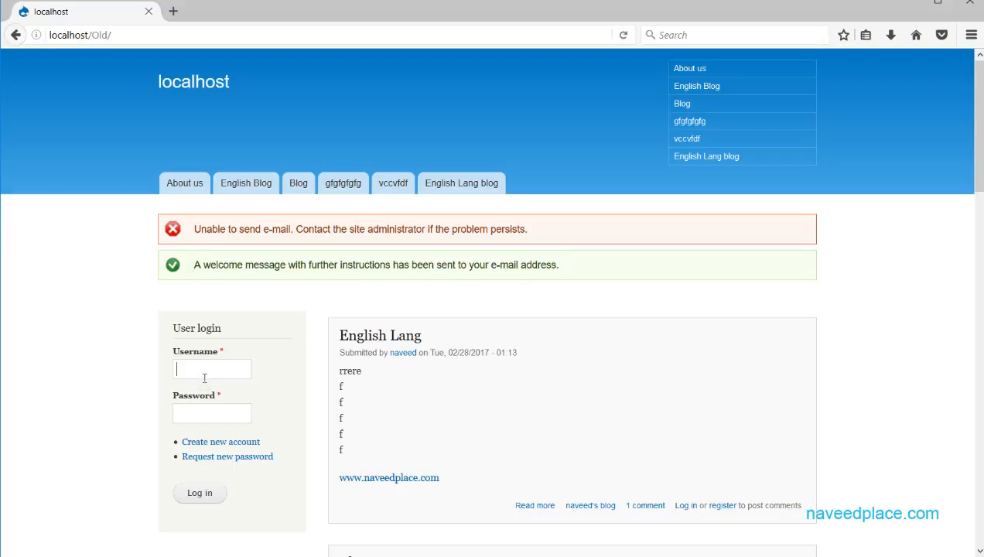
type("n")
left_click(190, 383)
left_click(189, 410)
left_click(179, 494)
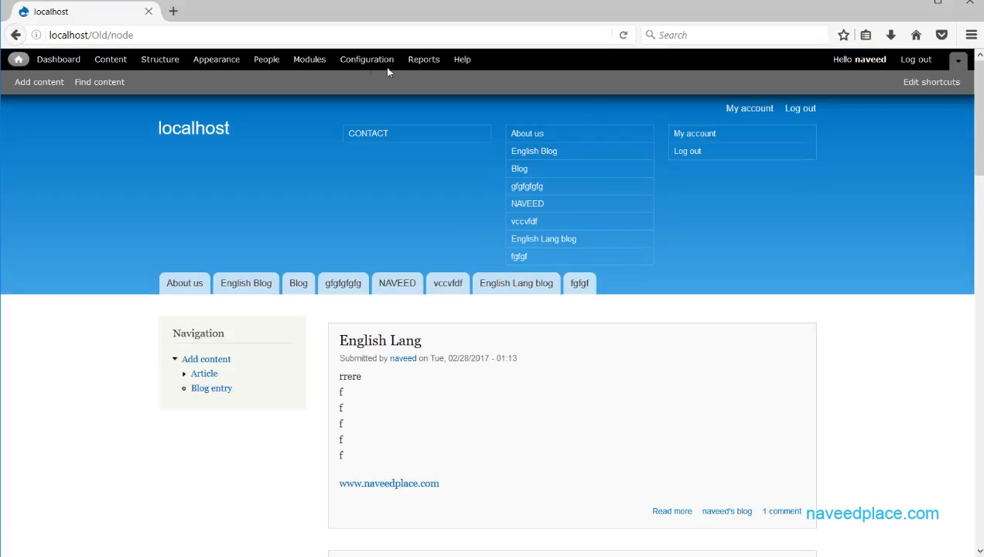
Open Account settings, review the visitor registration and e-mail verification options, and save the configuration.
left_click(356, 66)
left_click(136, 225)
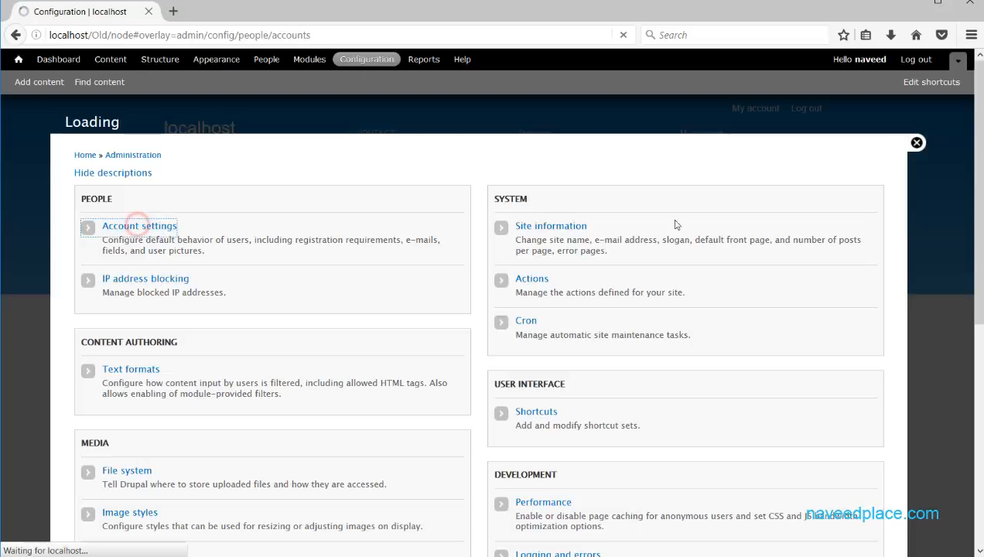
left_click_drag(980, 140, 979, 217)
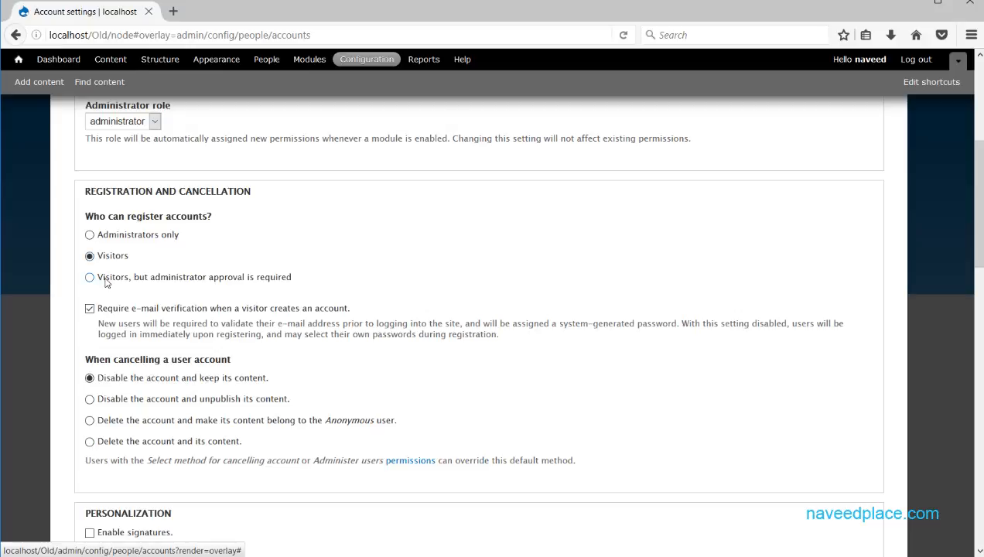
left_click_drag(308, 277, 57, 278)
left_click_drag(57, 278, 97, 280)
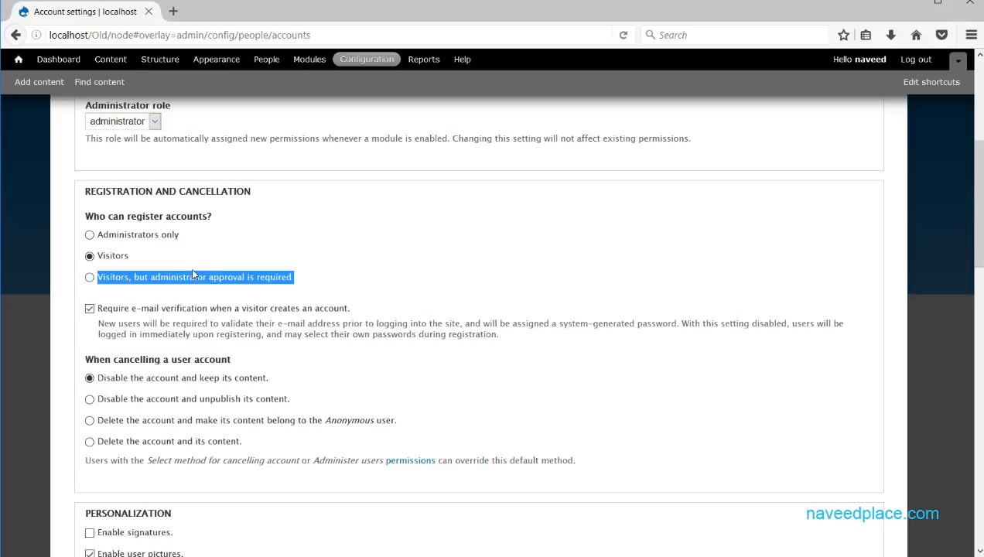
left_click(91, 308)
scroll(121, 434, "down", 15)
left_click(145, 494)
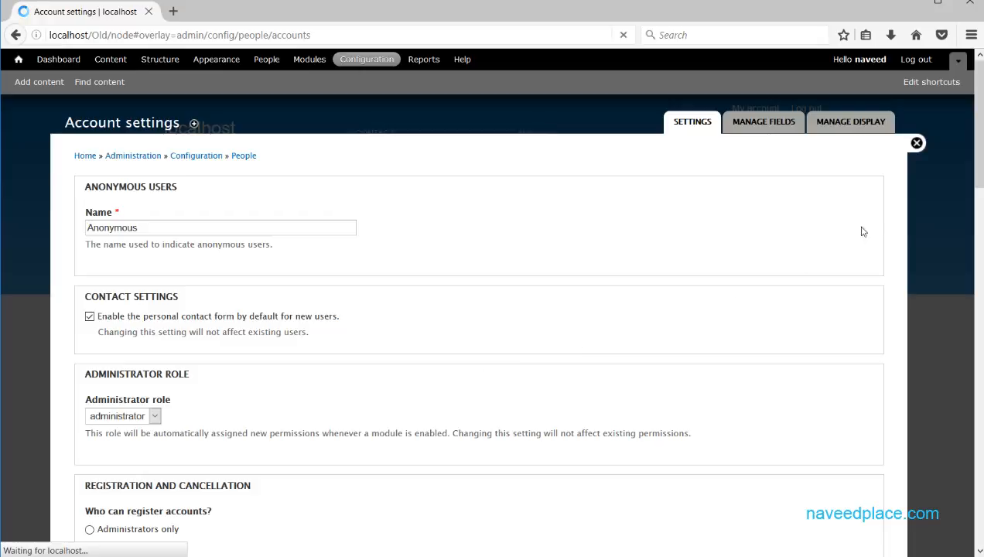
Log out of the administrator account and view the Create new account form with its password fields.
left_click(917, 142)
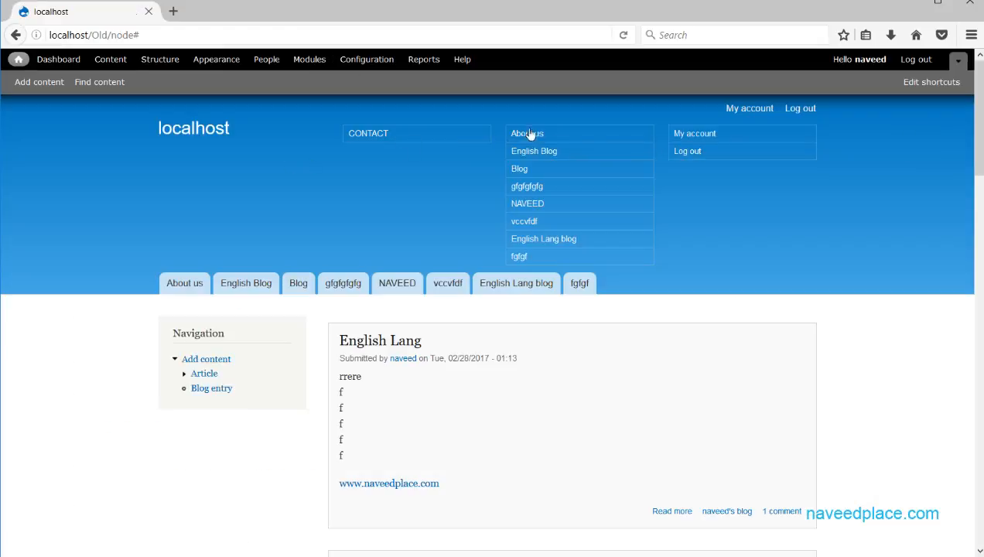
left_click(725, 152)
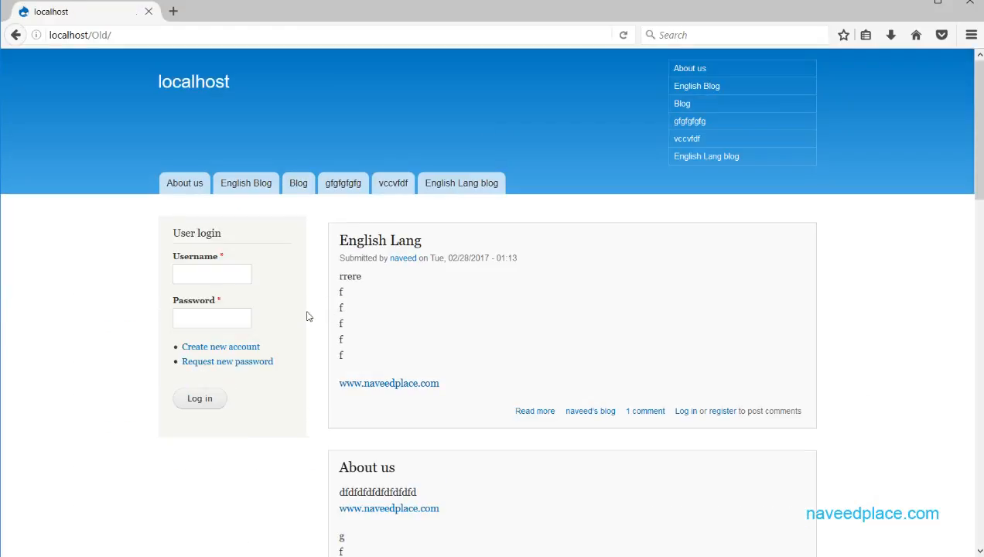
left_click(220, 347)
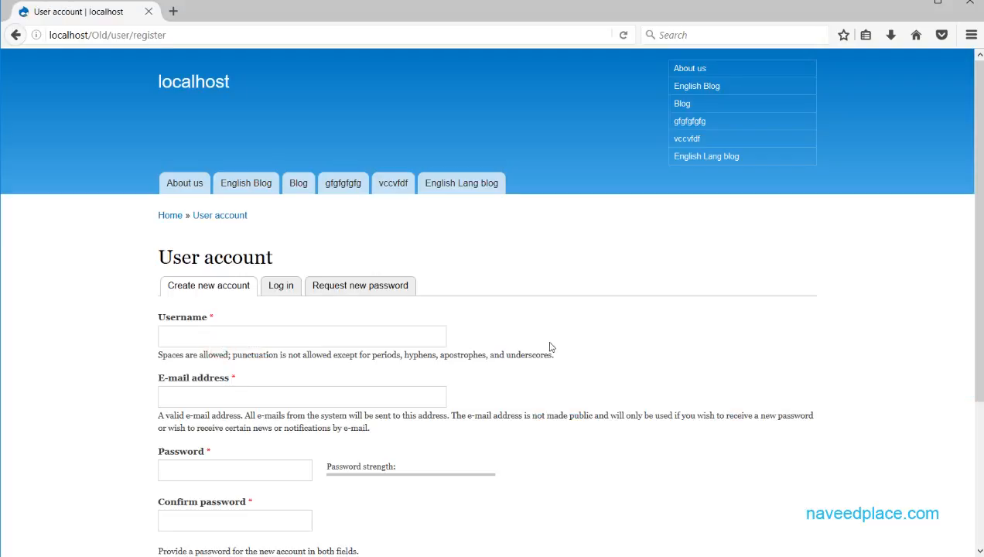
left_click_drag(978, 154, 978, 265)
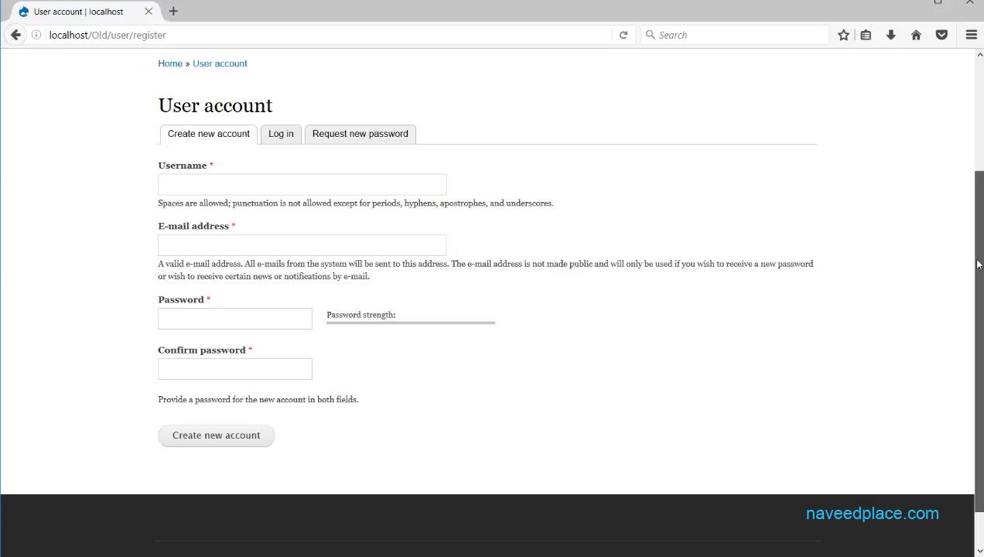
mouse_move(978, 264)
left_mouse_down()
mouse_move(976, 230)
mouse_move(978, 254)
left_mouse_up()
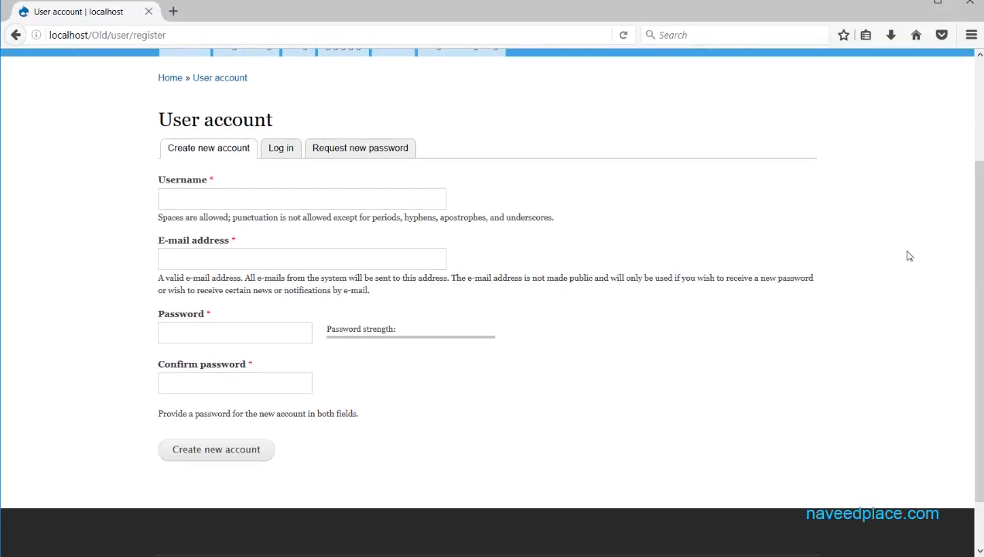
left_click(221, 188)
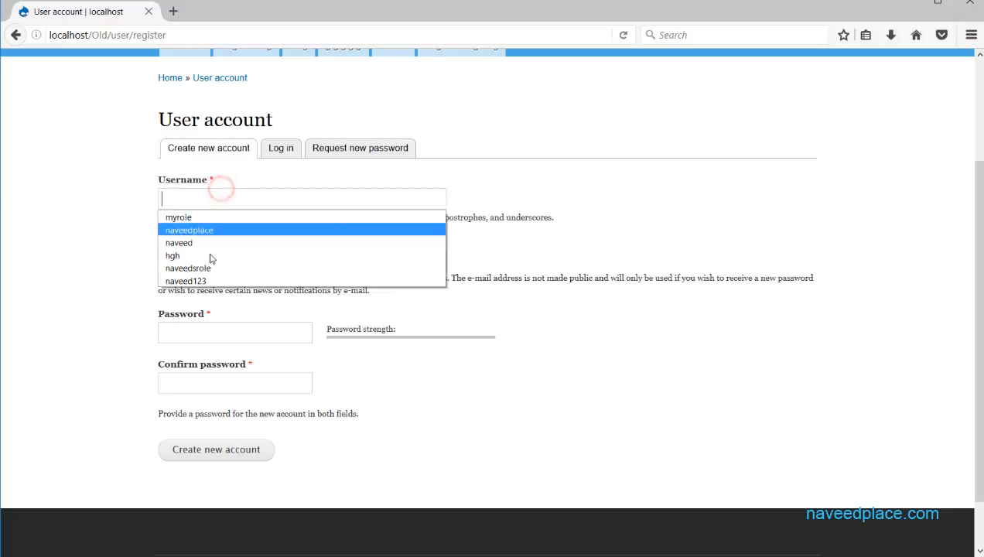
left_click(90, 313)
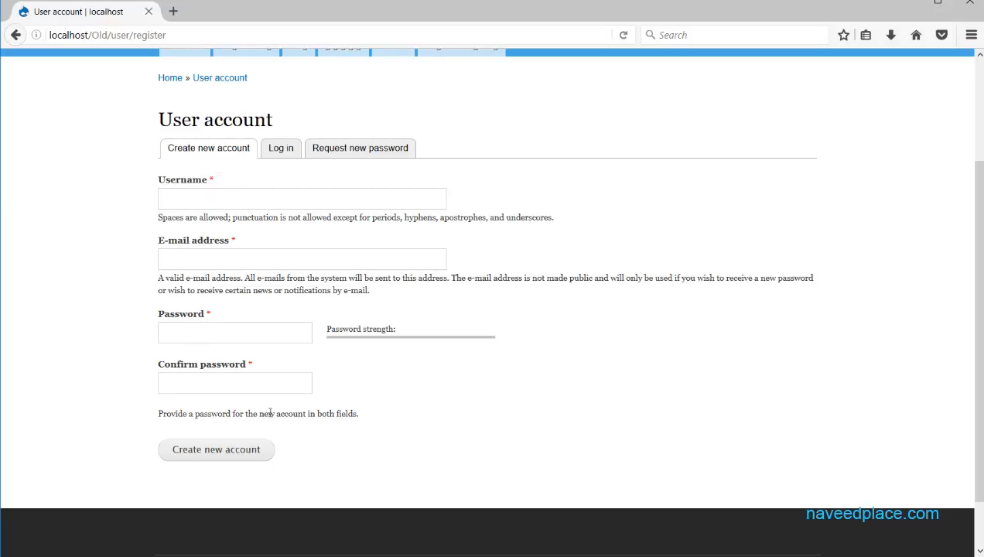
scroll(284, 442, "up", 3)
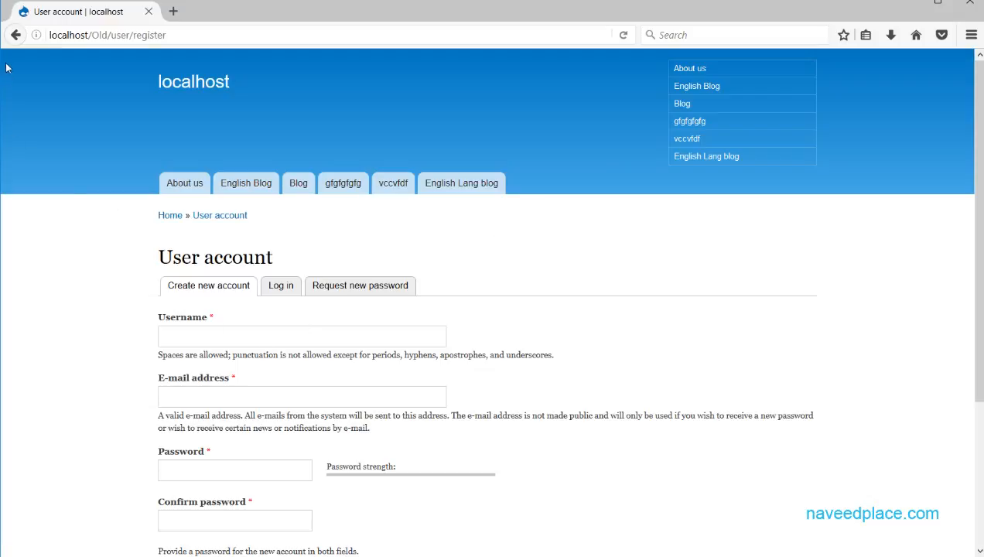
Return to the home page and log in as administrator with the saved username.
left_click(15, 35)
left_click(195, 274)
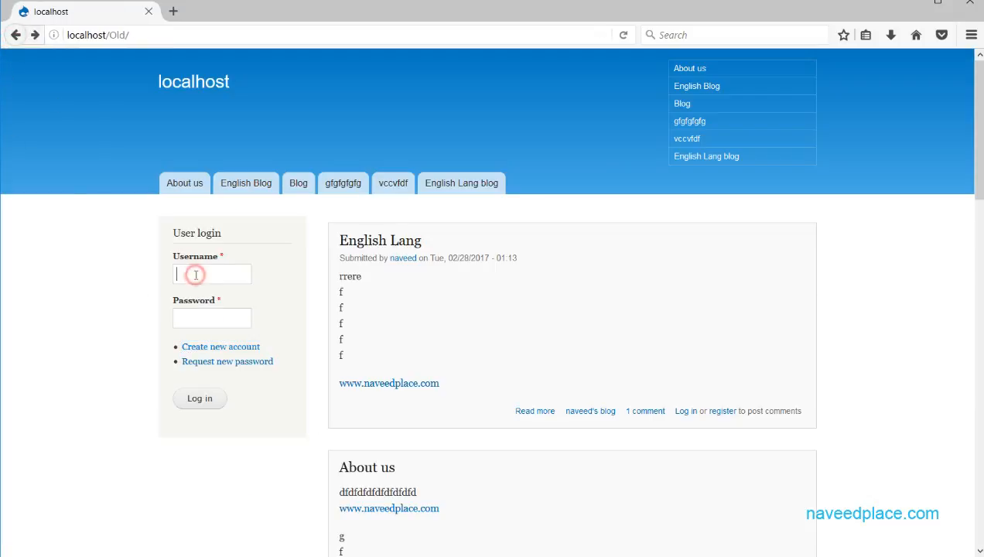
type("n")
left_click(208, 304)
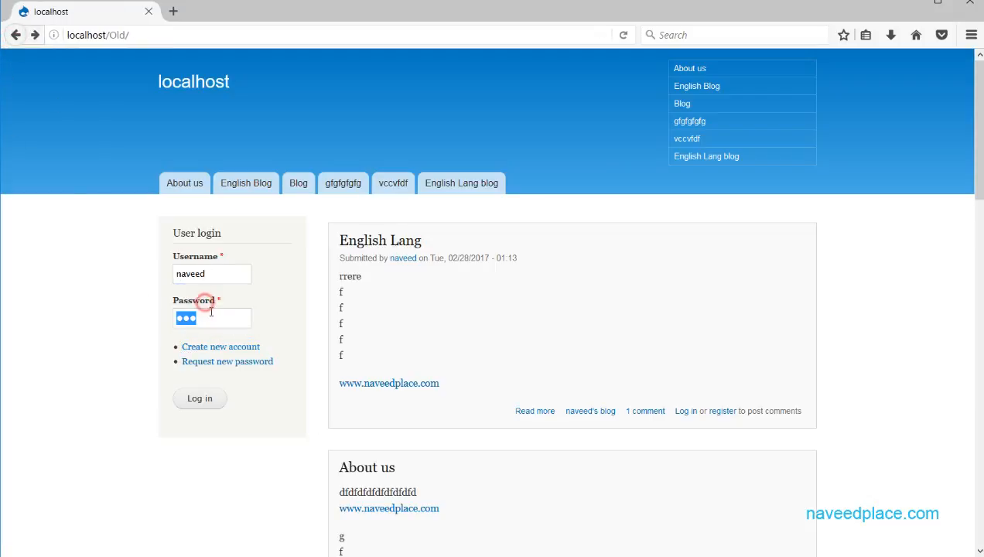
left_click(199, 398)
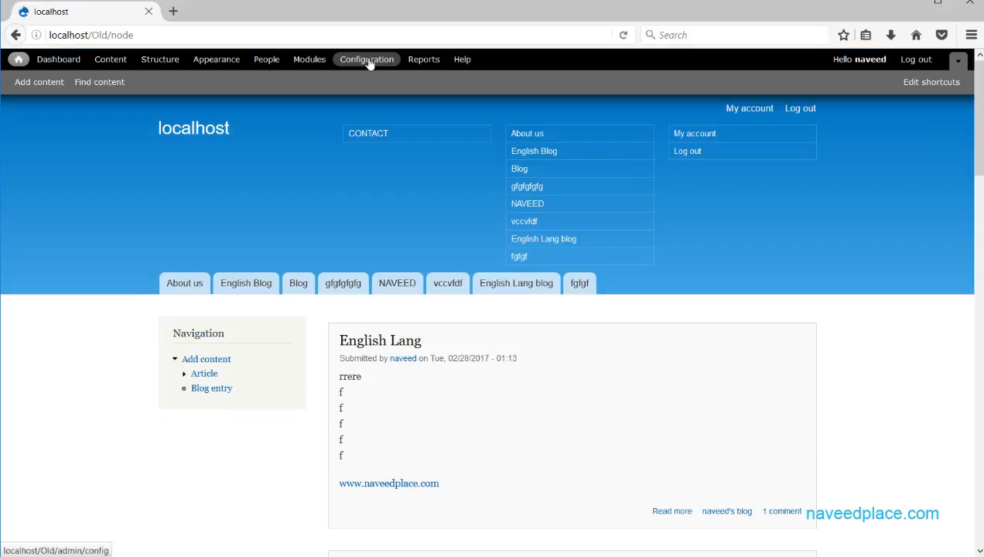
Open Account settings and read the first cancellation option, which keeps the account's content.
left_click(361, 61)
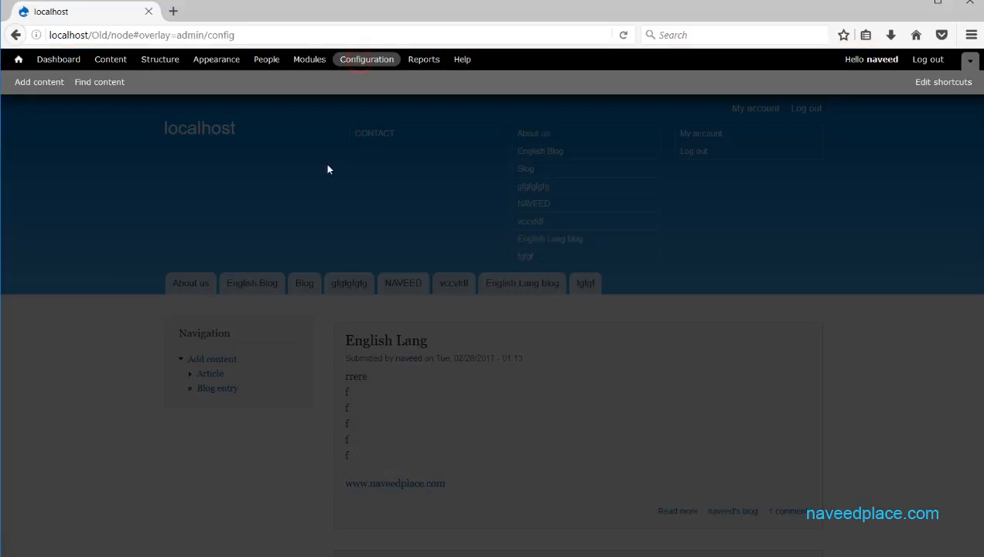
left_click(99, 226)
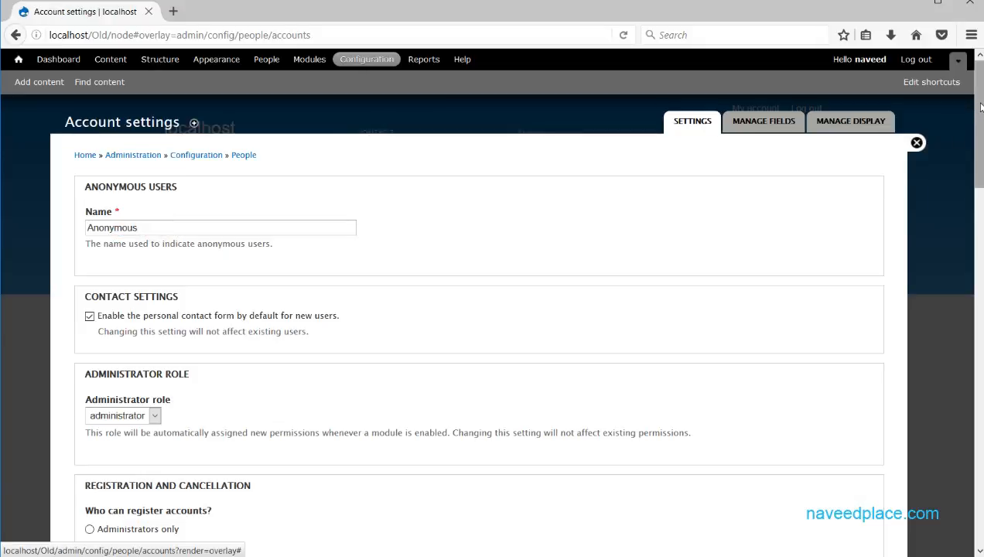
left_click_drag(979, 108, 978, 229)
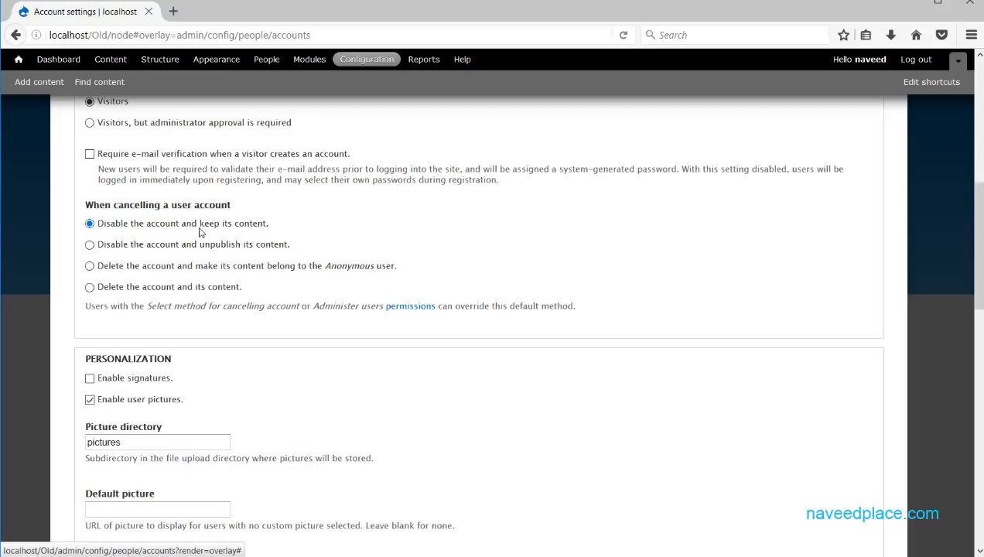
left_click_drag(96, 224, 265, 225)
left_click(286, 222)
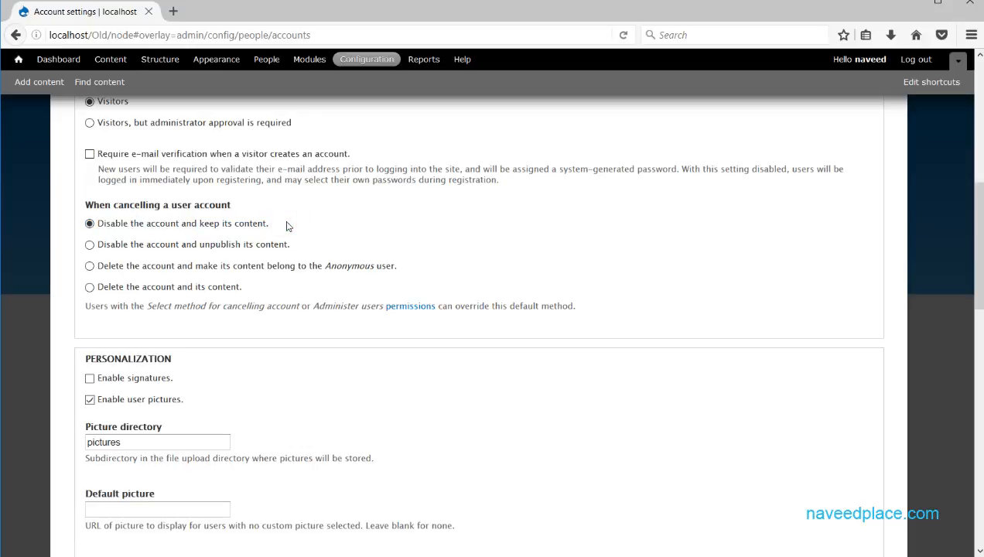
left_click_drag(286, 225, 196, 223)
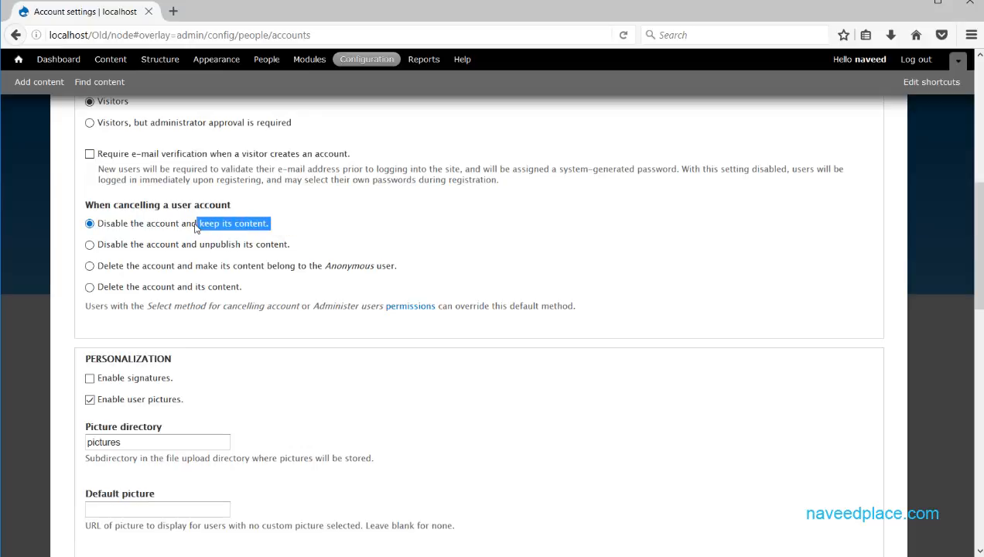
left_click(196, 223)
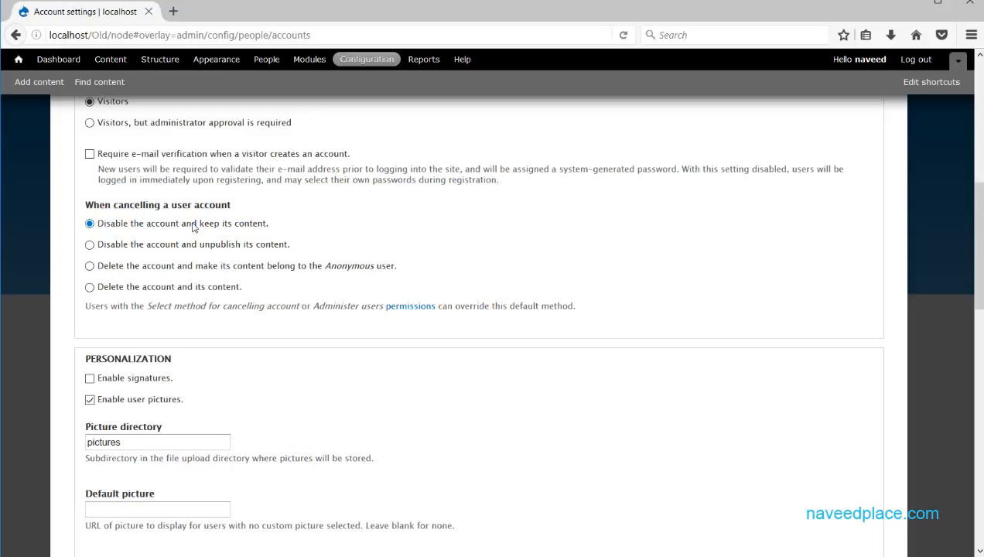
left_click_drag(193, 224, 270, 224)
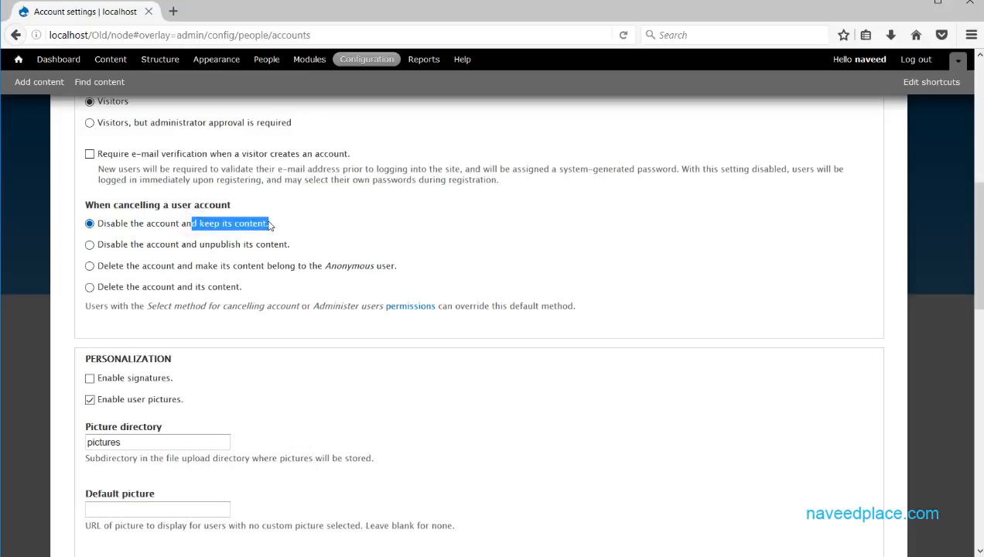
Compare the cancellation options, finally selecting 'Delete the account and its content'.
left_click(89, 244)
left_click_drag(99, 244, 290, 248)
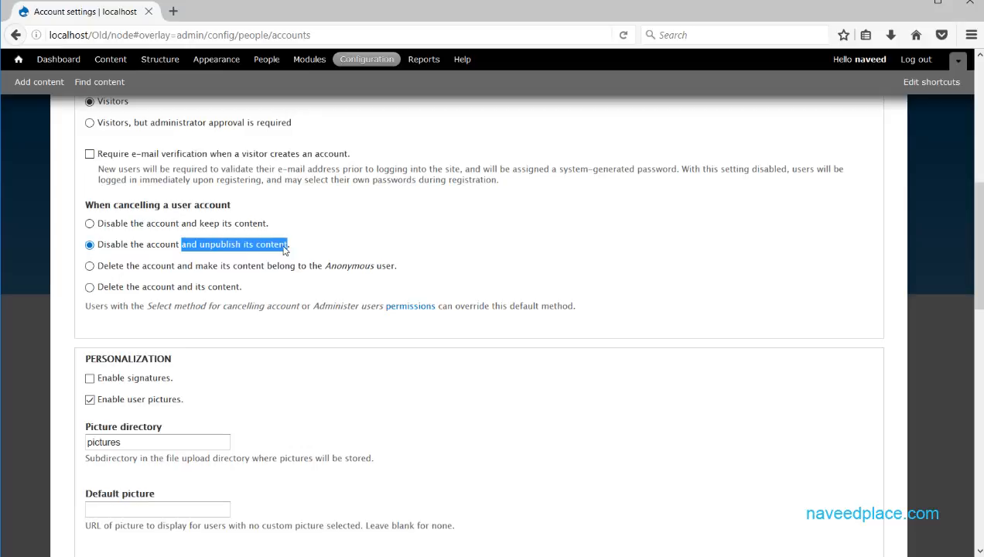
left_click(89, 265)
left_click(102, 267)
left_click_drag(123, 268, 174, 269)
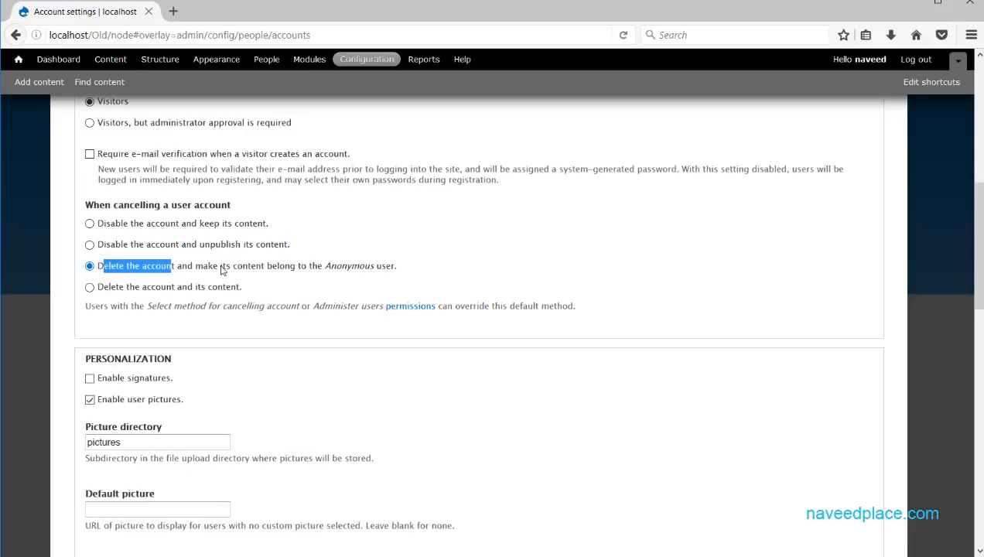
left_click_drag(395, 267, 325, 267)
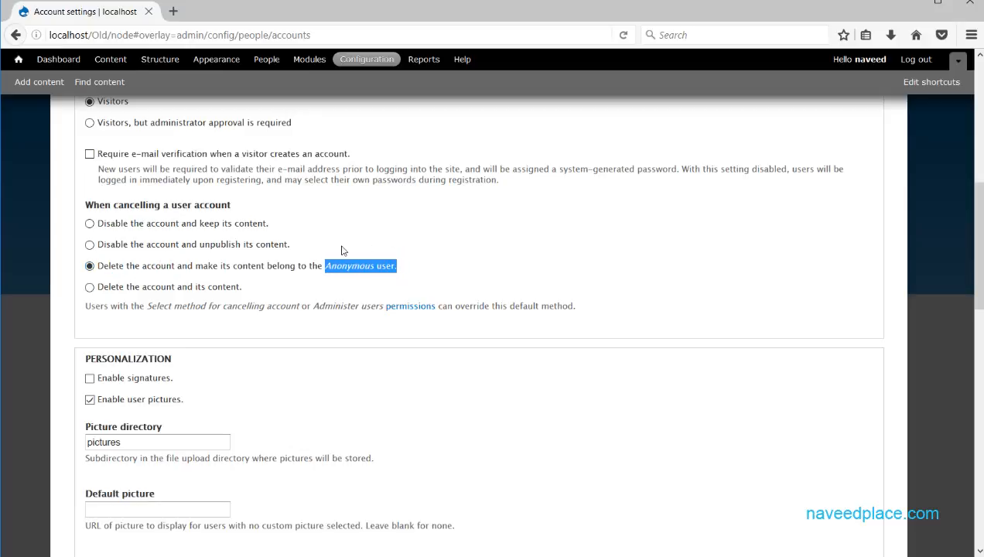
left_click(90, 287)
left_click_drag(263, 287, 85, 287)
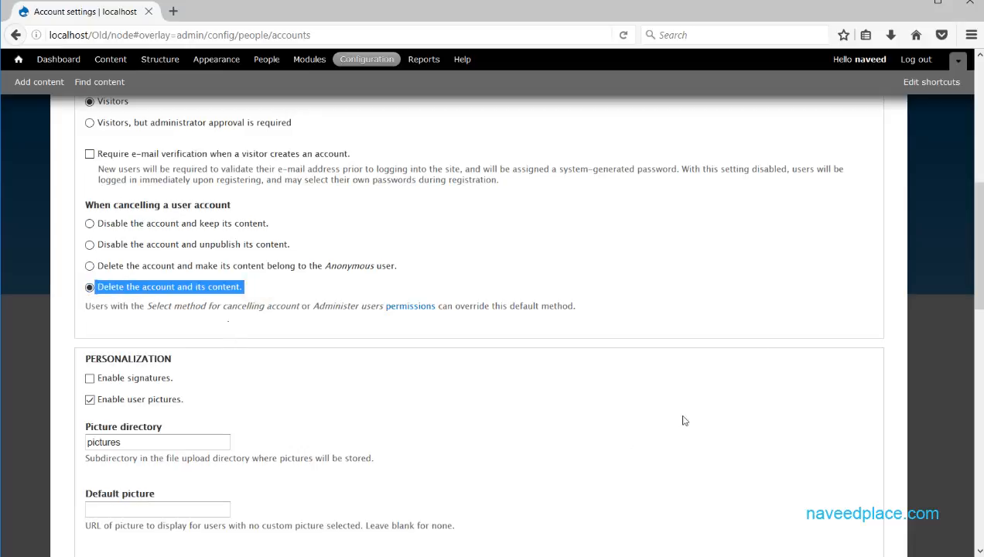
scroll(977, 210, "down", 5)
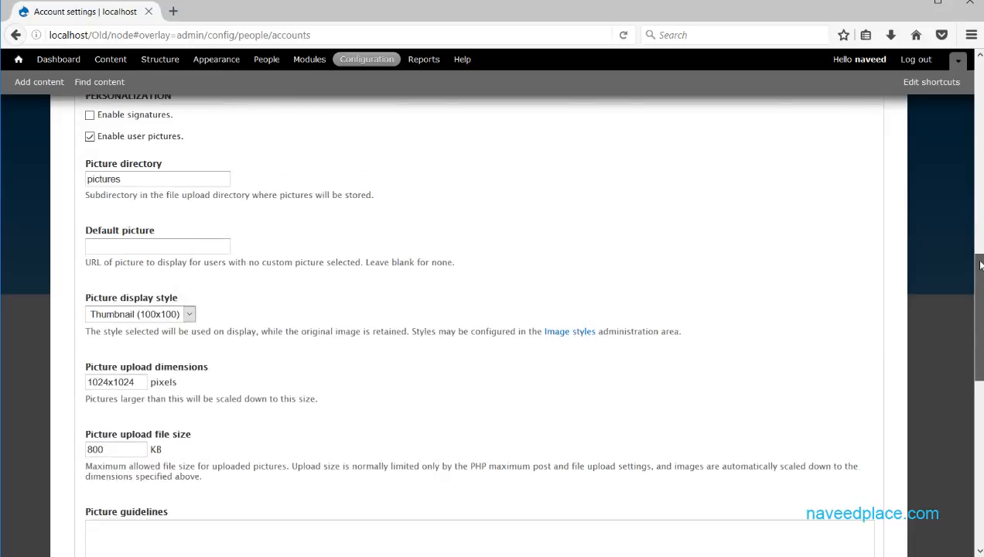
scroll(361, 221, "up", 1)
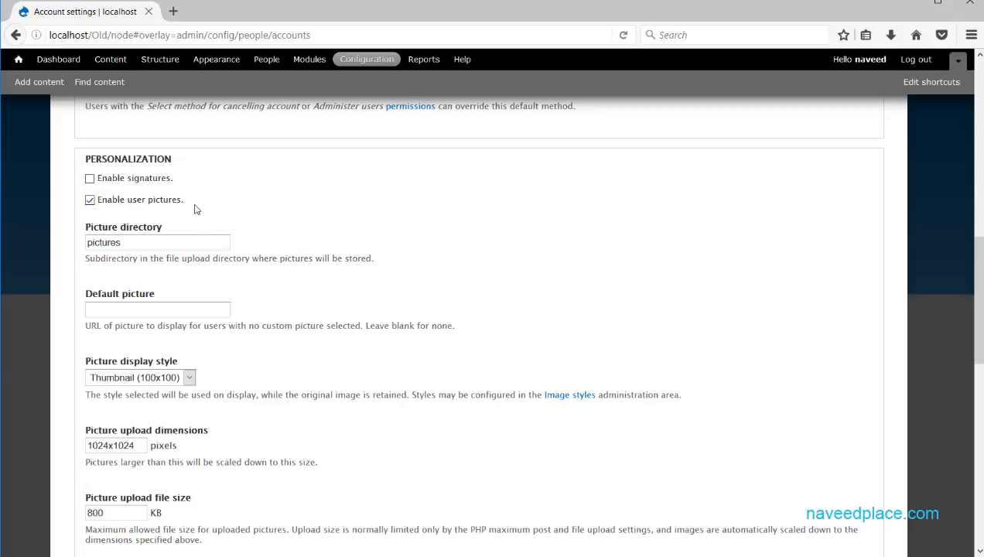
left_click_drag(134, 242, 80, 232)
left_click(118, 239)
left_click_drag(144, 238, 82, 239)
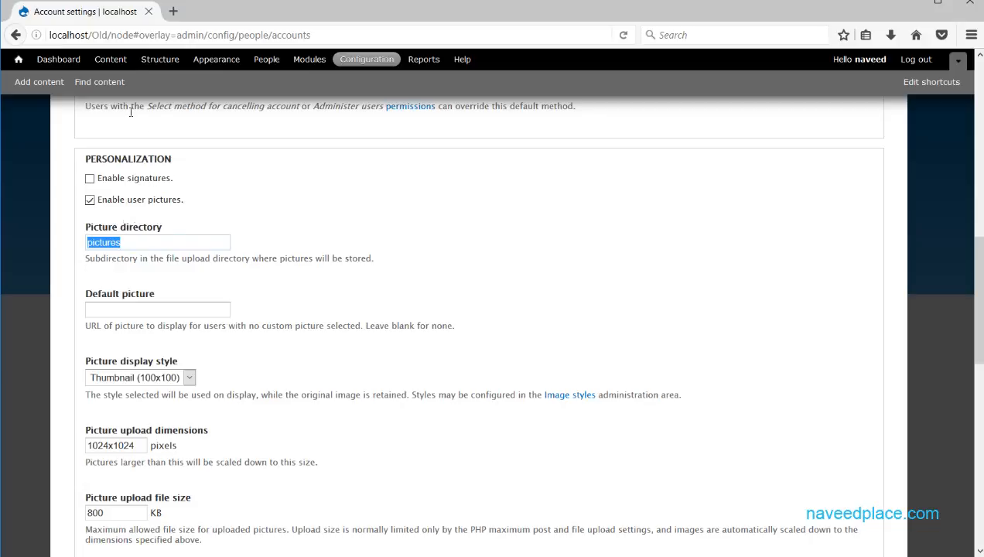
left_click_drag(133, 241, 80, 238)
left_click_drag(162, 238, 78, 240)
left_click(92, 242)
left_click_drag(137, 246, 70, 247)
left_click_drag(980, 284, 983, 310)
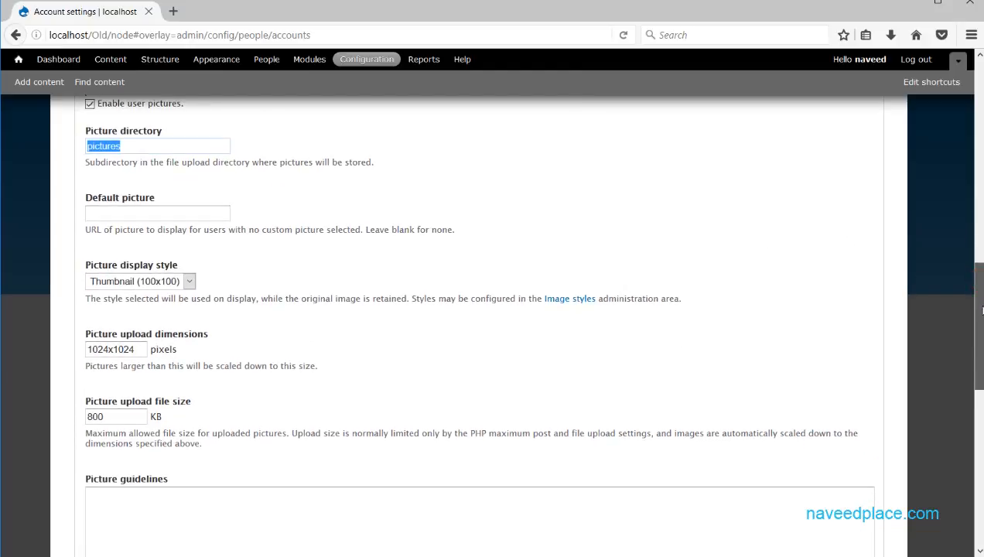
left_click(142, 218)
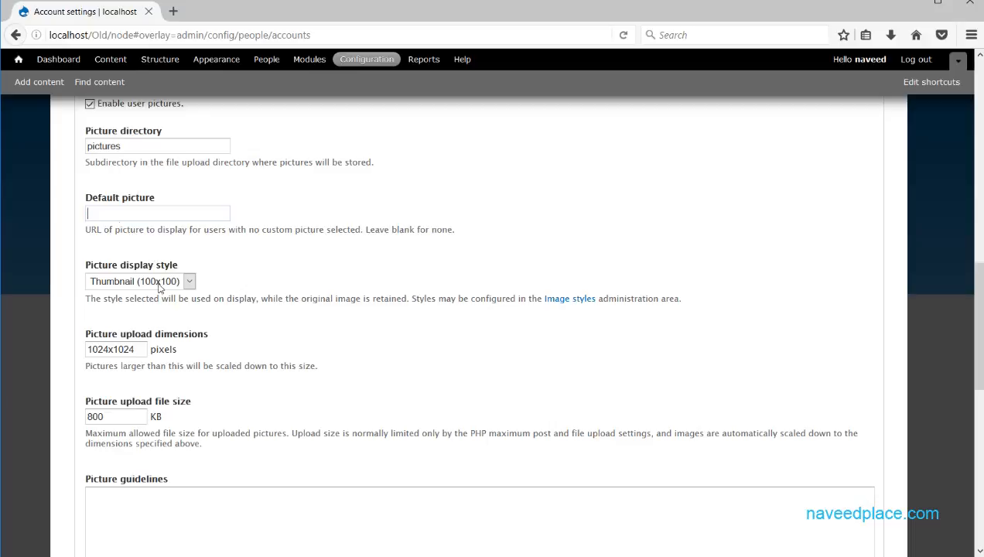
scroll(154, 411, "down", 10)
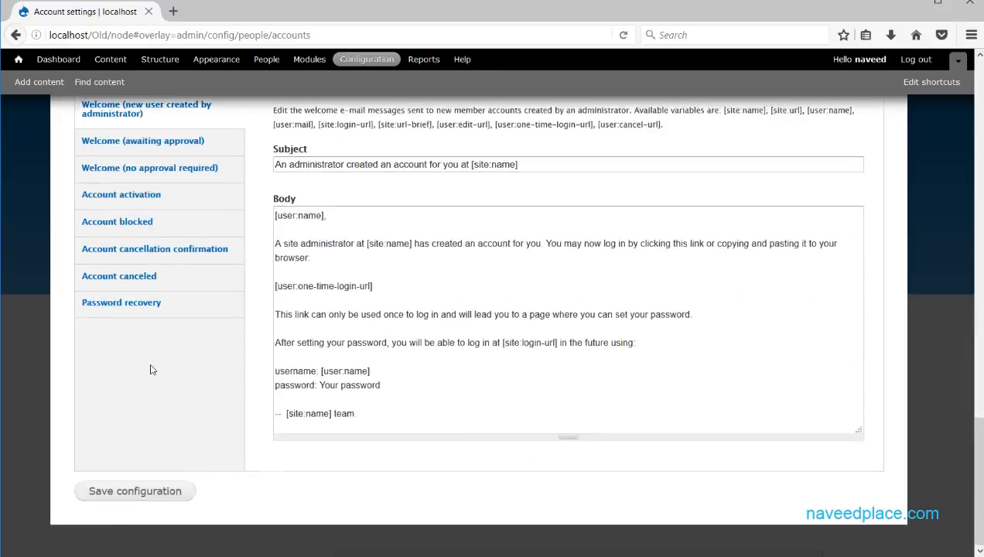
scroll(152, 369, "up", 8)
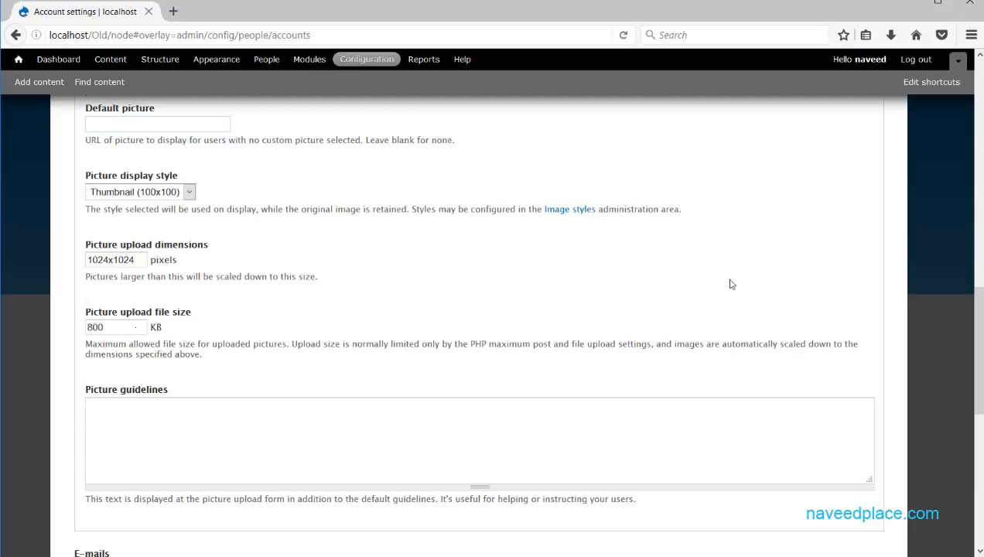
left_click_drag(127, 328, 68, 325)
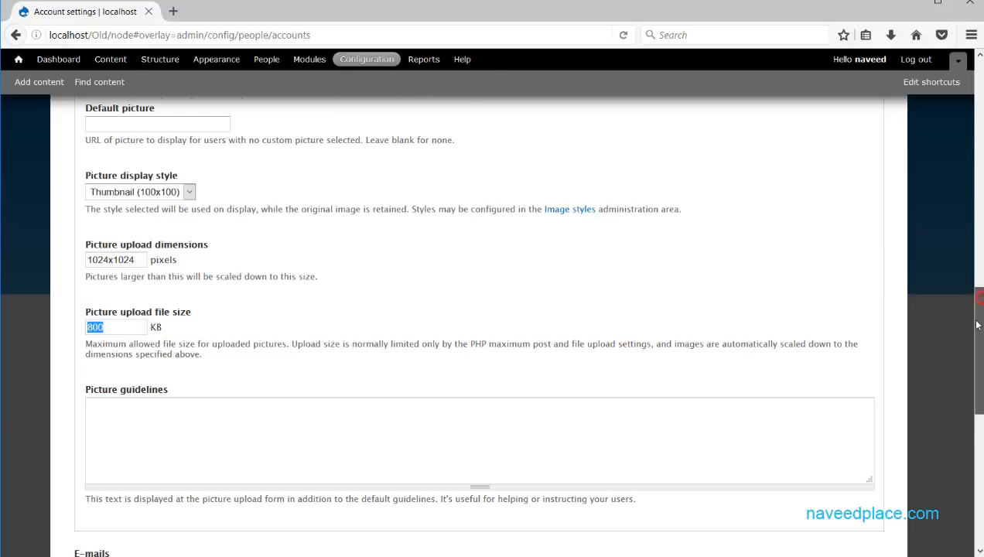
left_click_drag(977, 304, 830, 333)
left_click(191, 308)
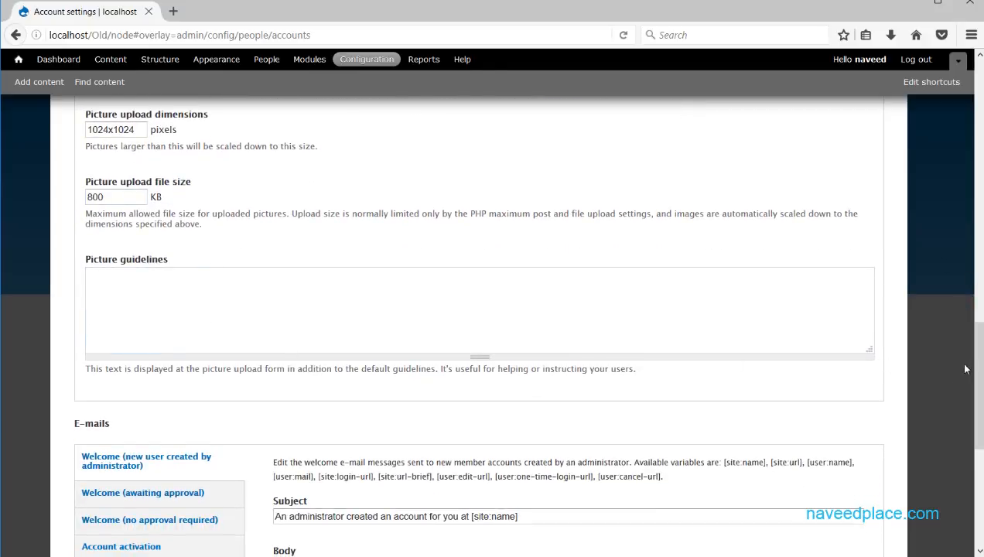
Review the Welcome (awaiting approval), Welcome (no approval required) and Account activation e-mail templates.
left_click_drag(978, 364, 978, 445)
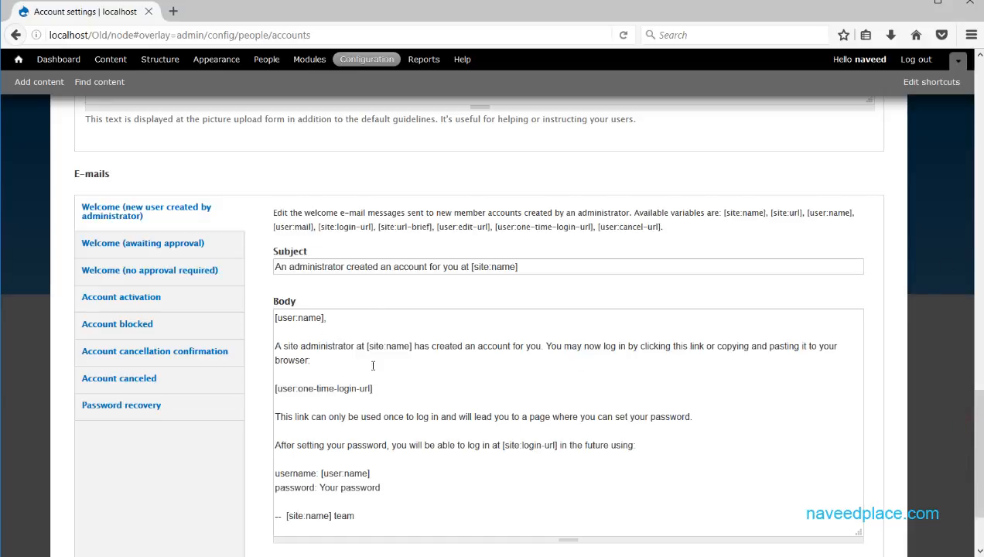
left_click_drag(325, 358, 347, 504)
left_click(122, 248)
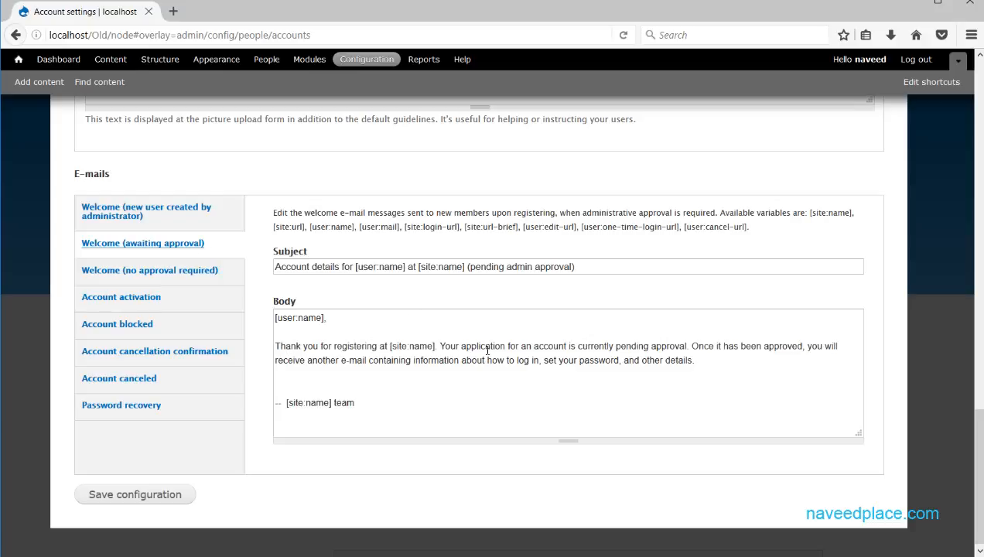
left_click_drag(656, 361, 295, 325)
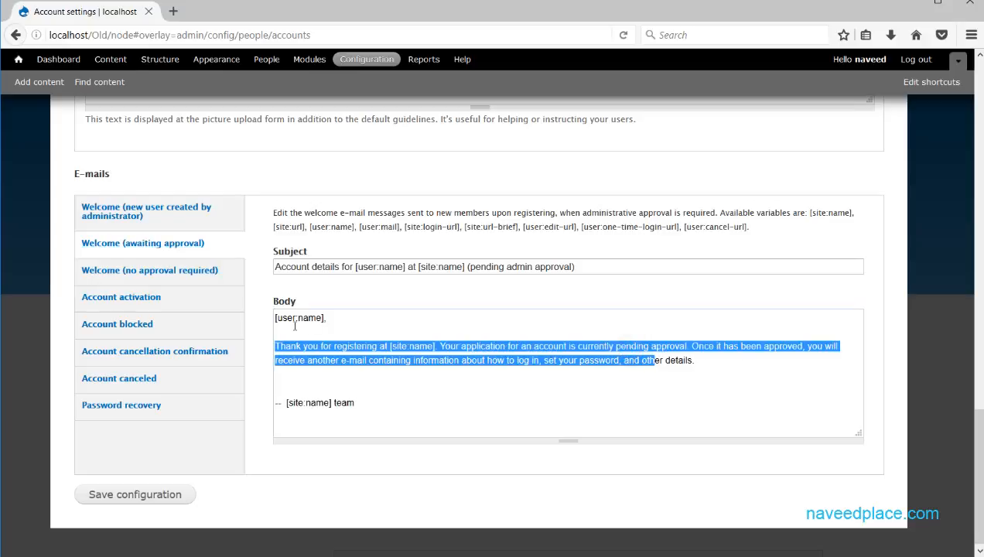
left_click(186, 282)
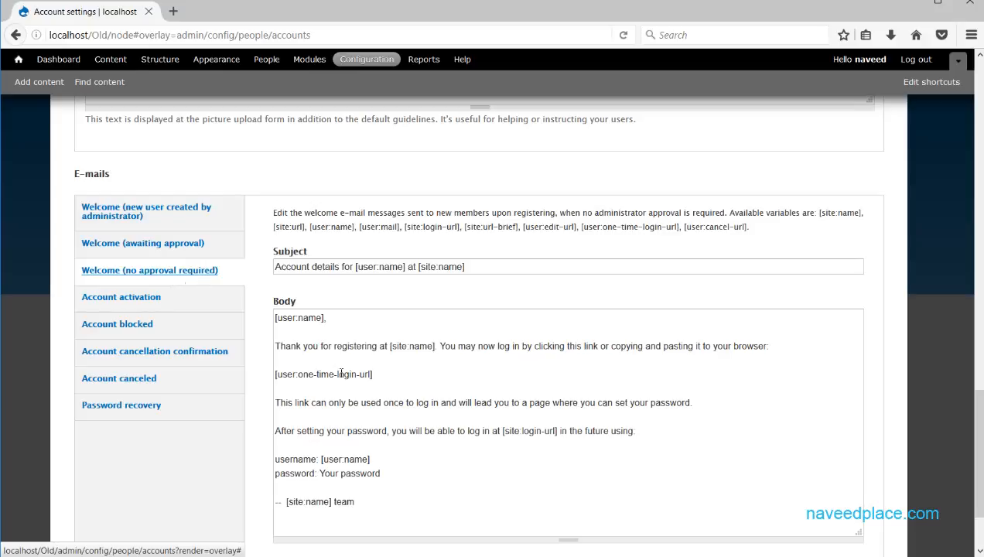
left_click(149, 297)
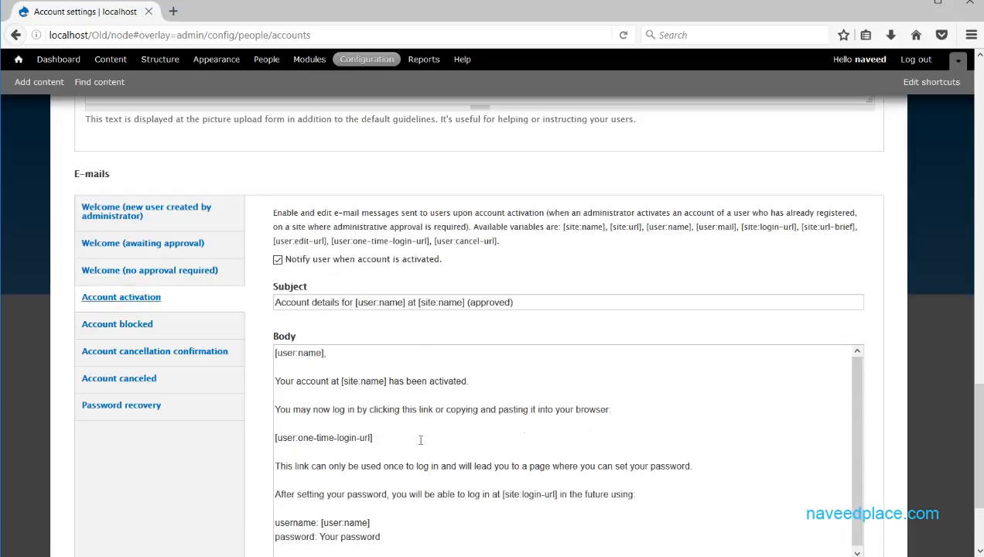
left_click_drag(470, 382, 402, 383)
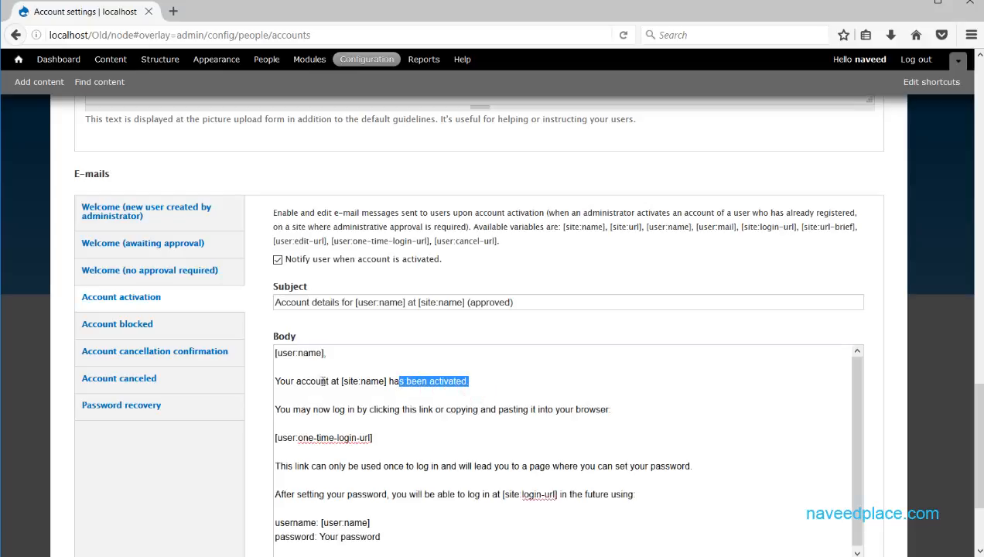
left_click_drag(490, 382, 259, 377)
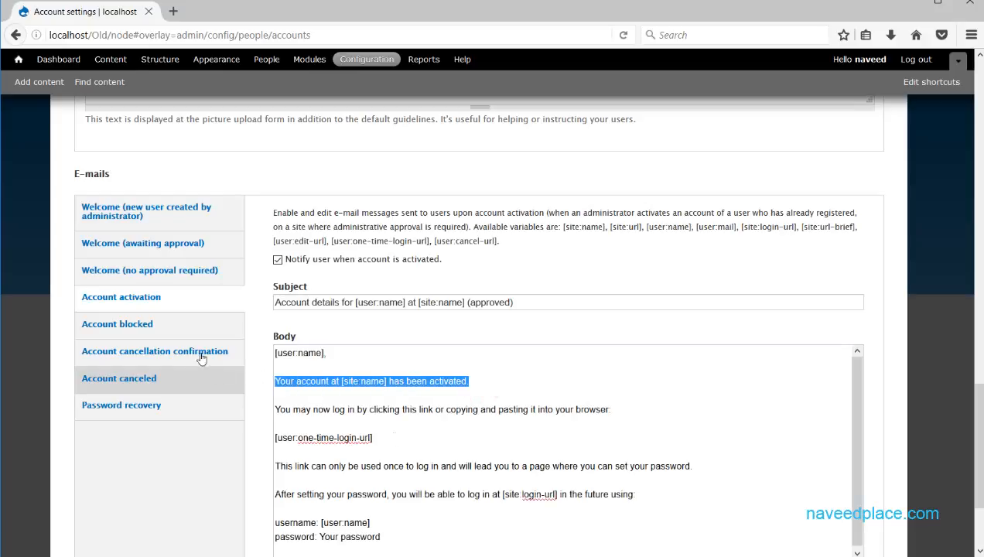
Review the Account blocked, Account cancellation confirmation, Account canceled and Password recovery templates.
left_click(186, 334)
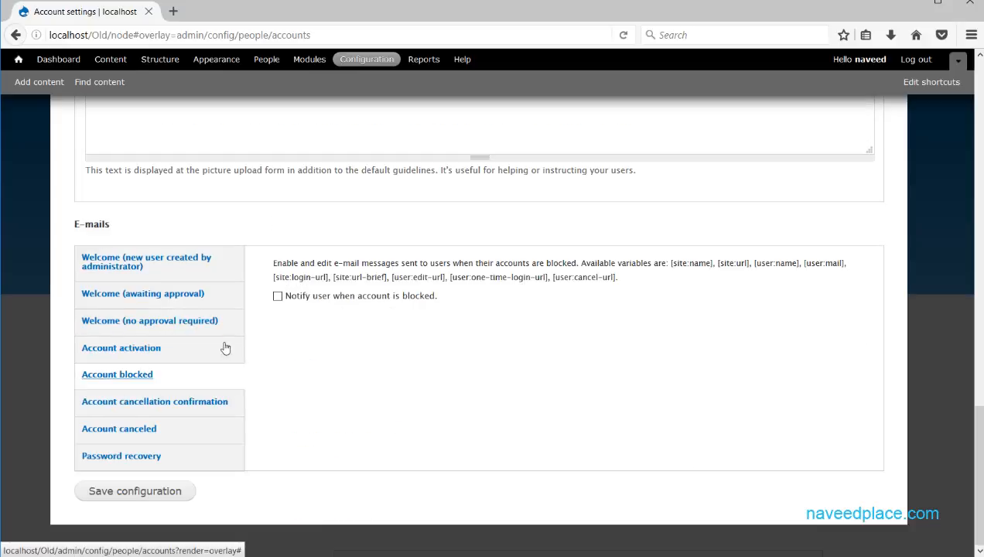
left_click(177, 405)
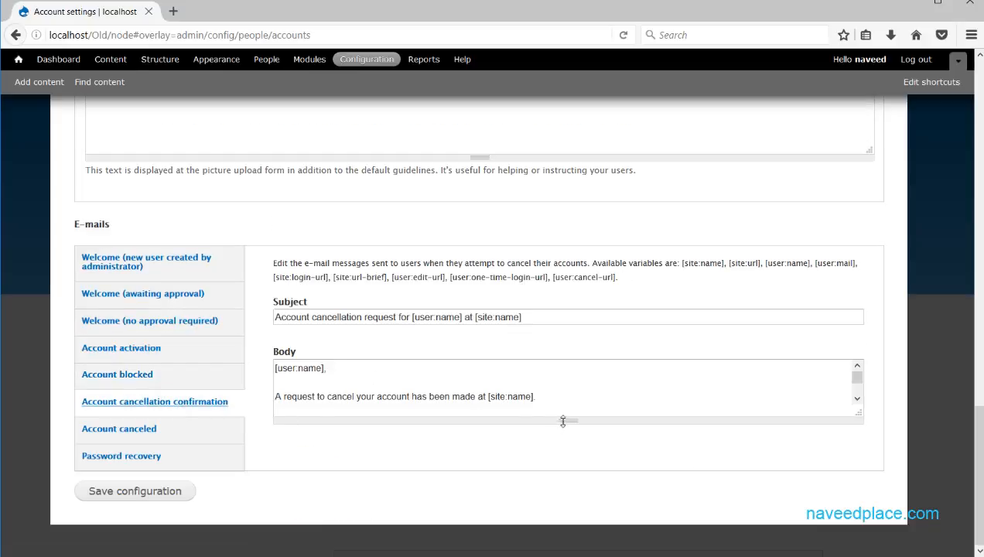
left_click_drag(571, 400, 260, 365)
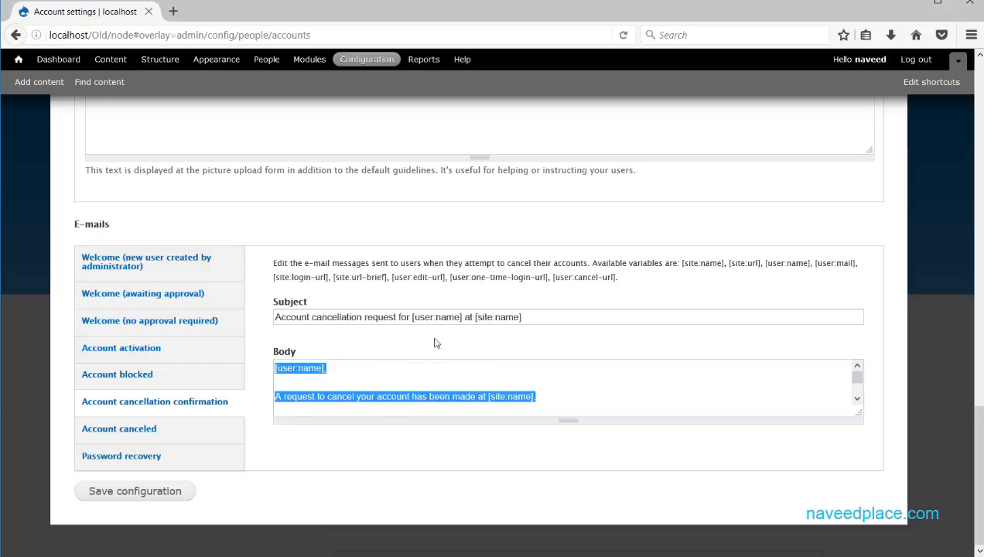
left_click(203, 439)
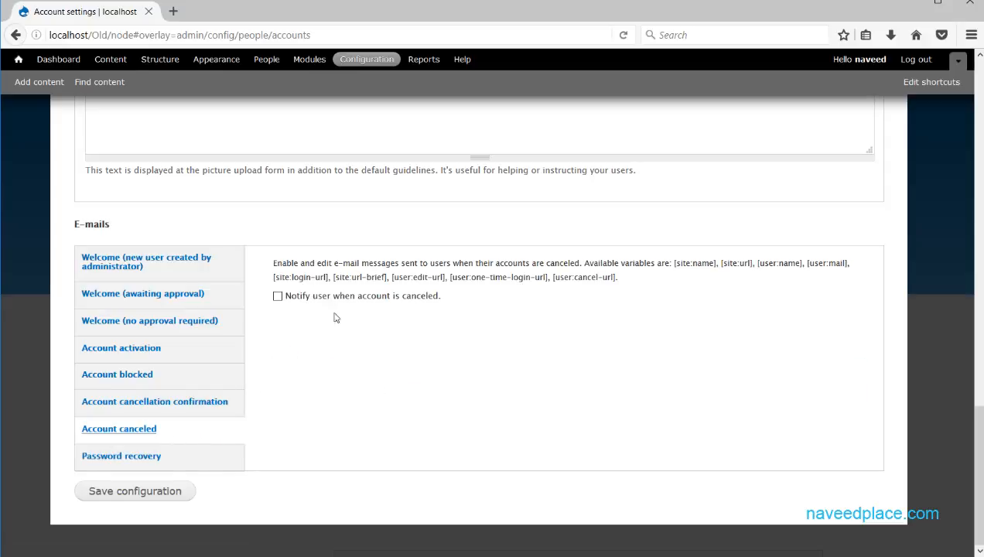
left_click(180, 462)
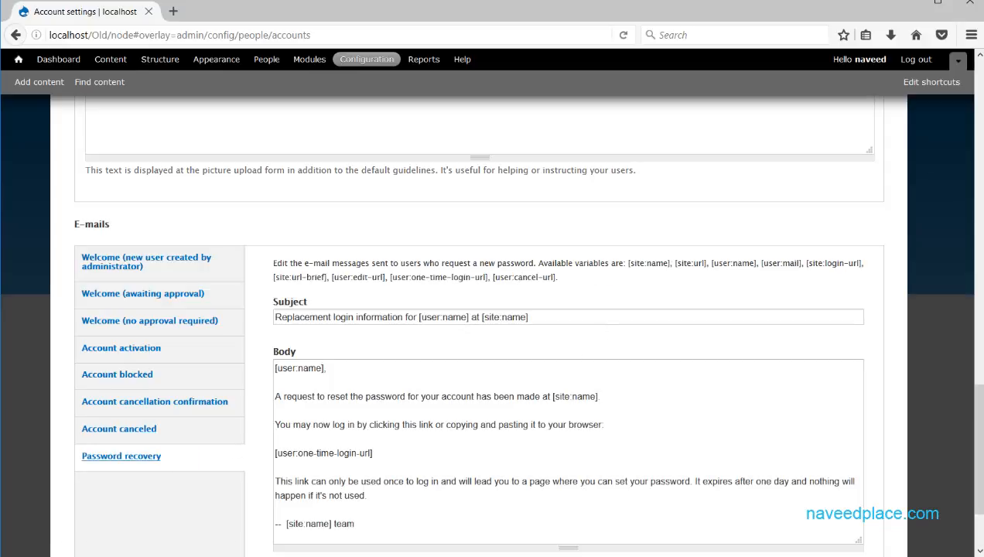
left_click_drag(979, 399, 981, 442)
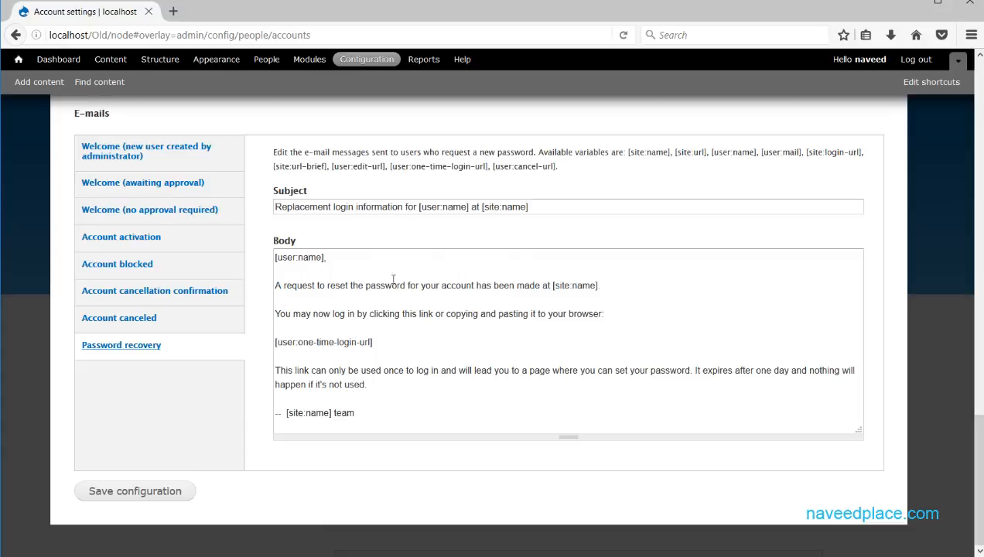
Type test text 'ghgh' into the Password recovery body, then delete it.
left_click_drag(276, 258, 381, 420)
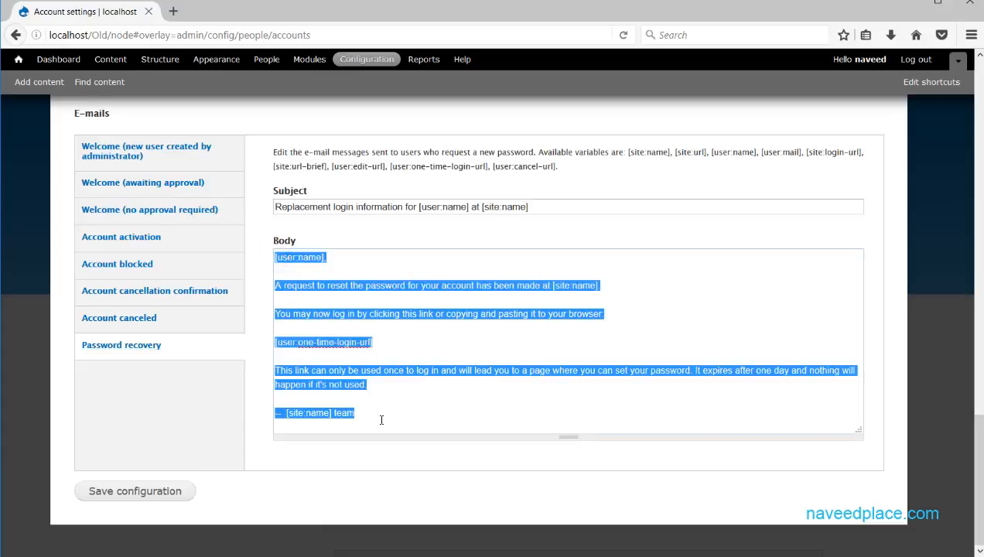
left_click(487, 344)
left_click(399, 273)
type("ghghg")
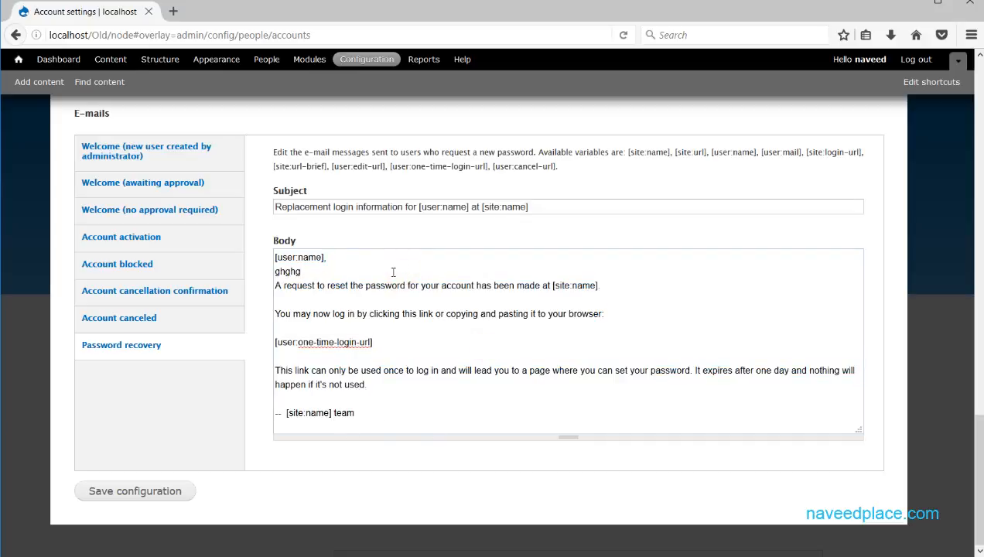
left_click_drag(383, 272, 273, 271)
key("BackSpace")
left_click(312, 270)
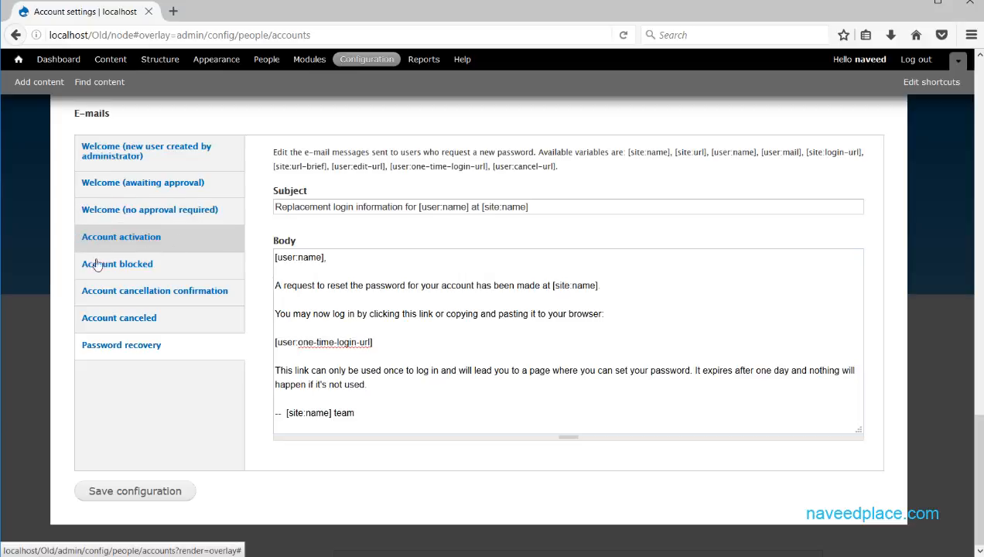
View the Welcome (new user created by administrator) template, then close the overlay.
left_click(193, 147)
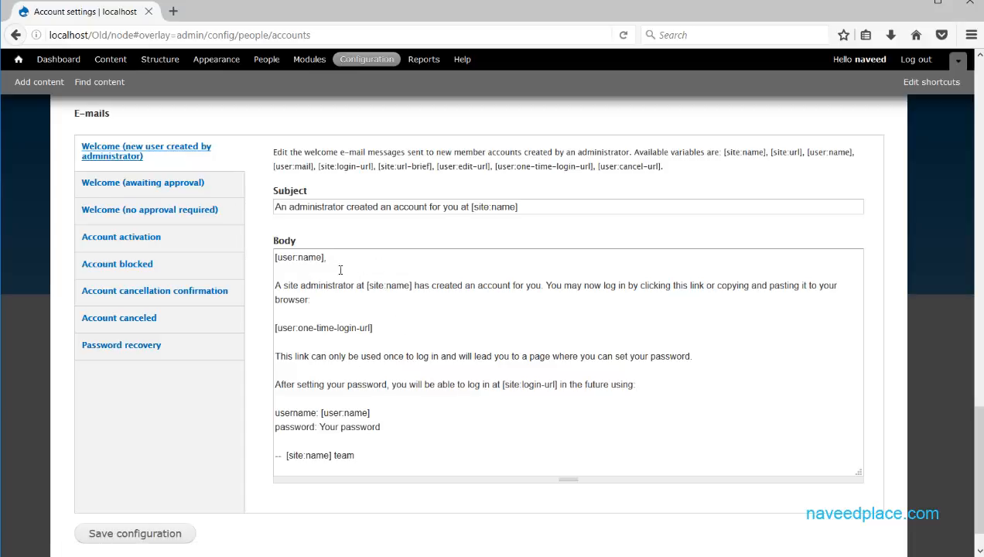
left_click_drag(427, 449, 275, 257)
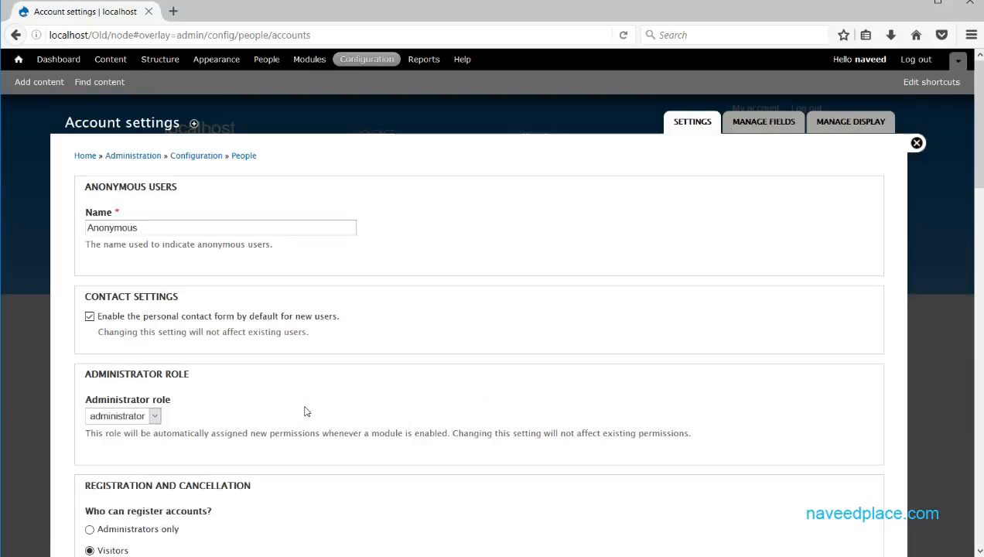
left_click(916, 145)
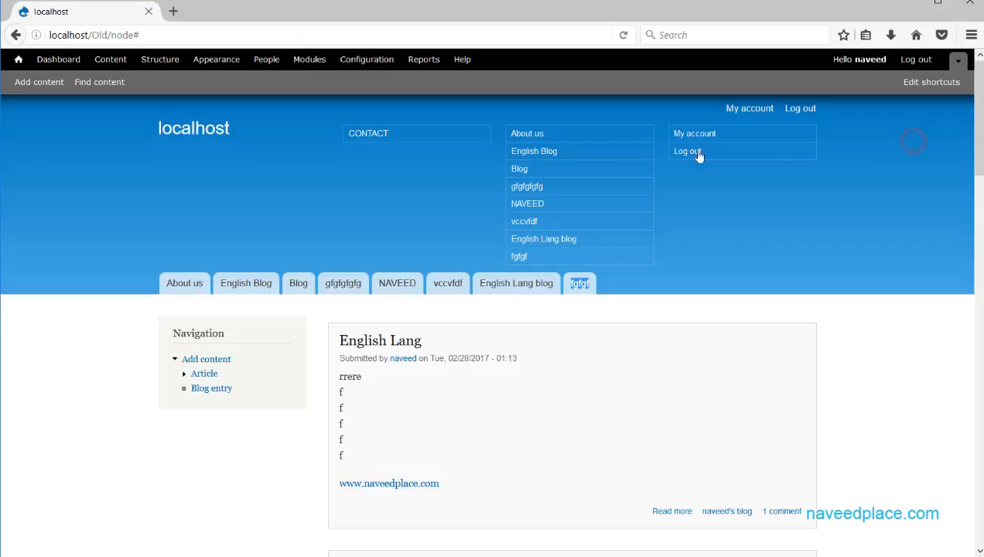